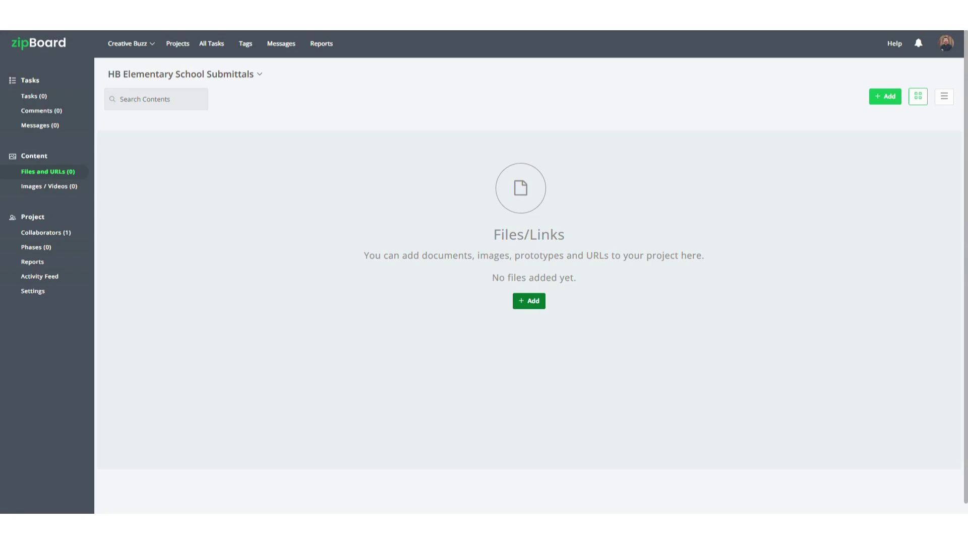
# Open the list of content types that can be added to the HB Elementary School Submittals project.
pyautogui.click(540, 305)
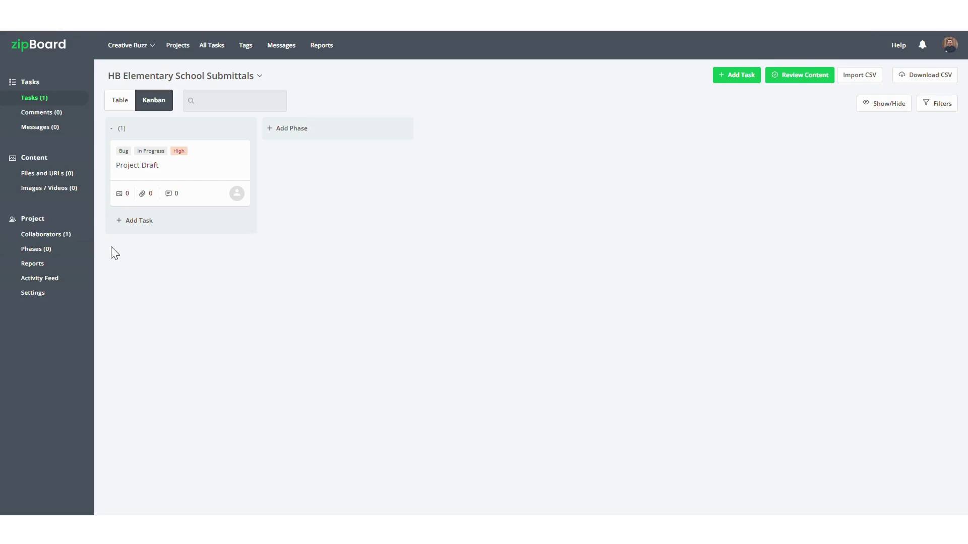
pyautogui.click(70, 241)
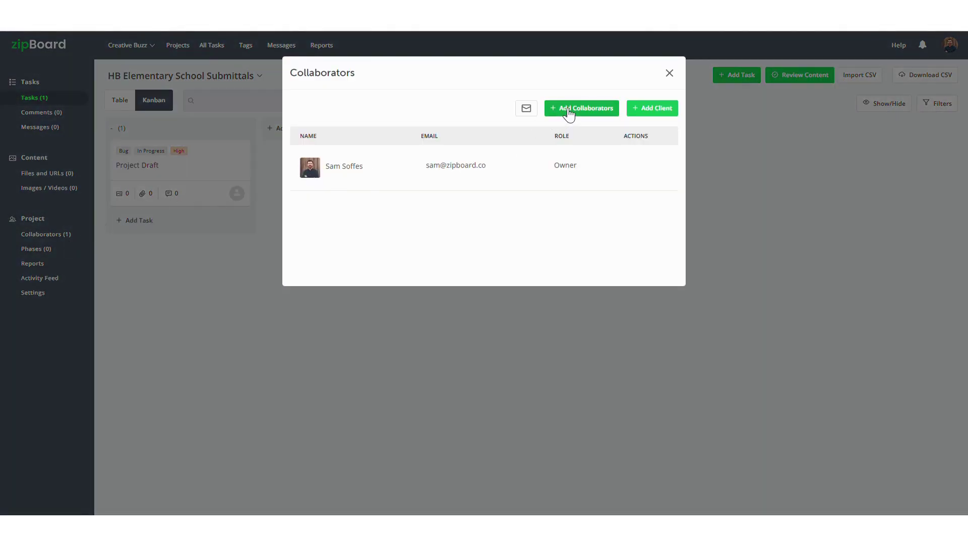
pyautogui.click(569, 114)
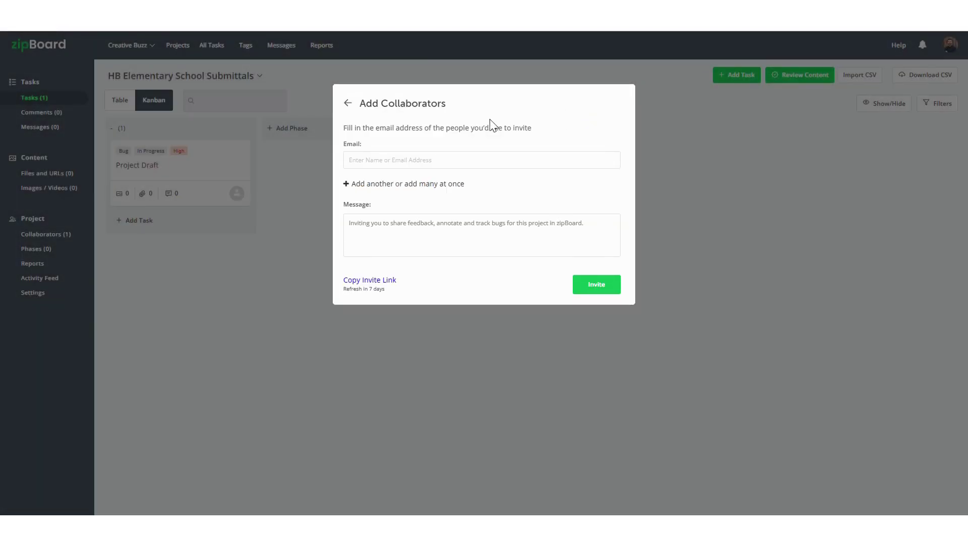
pyautogui.click(396, 185)
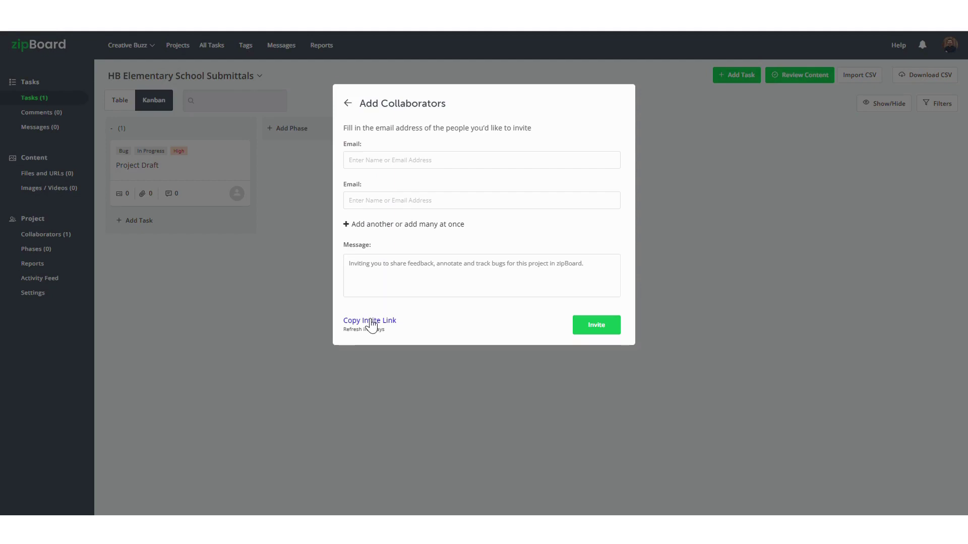
pyautogui.click(350, 104)
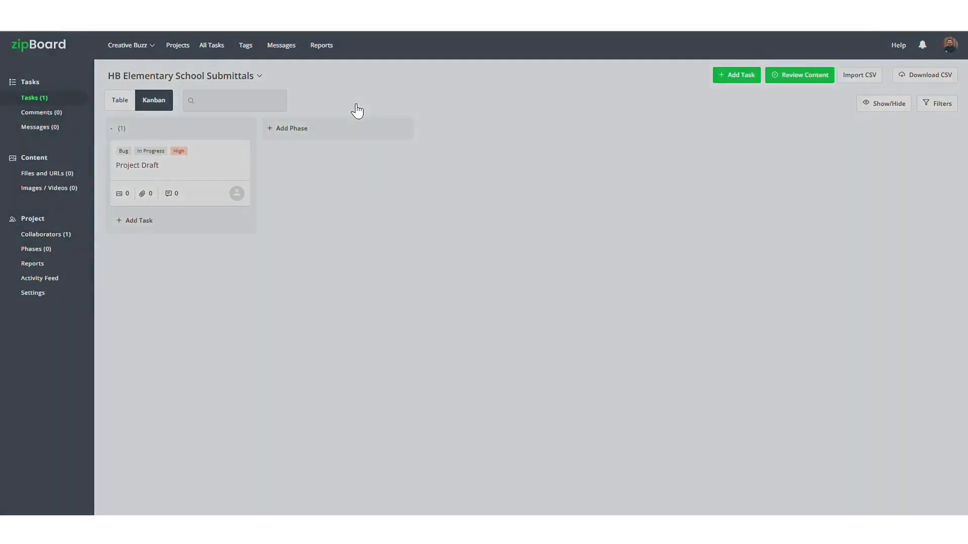
# Open the Project Draft task and look through its Assigned To and Status options.
pyautogui.click(272, 247)
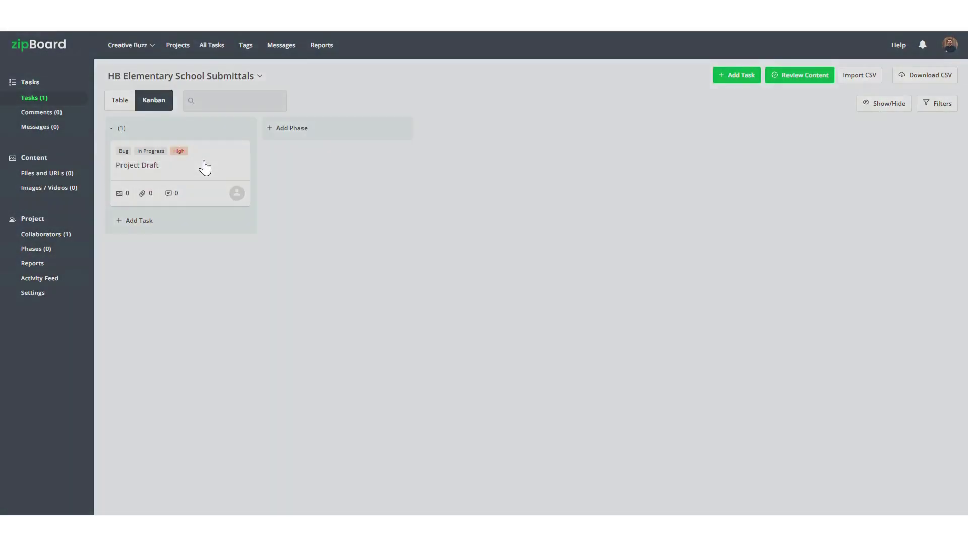
pyautogui.click(205, 168)
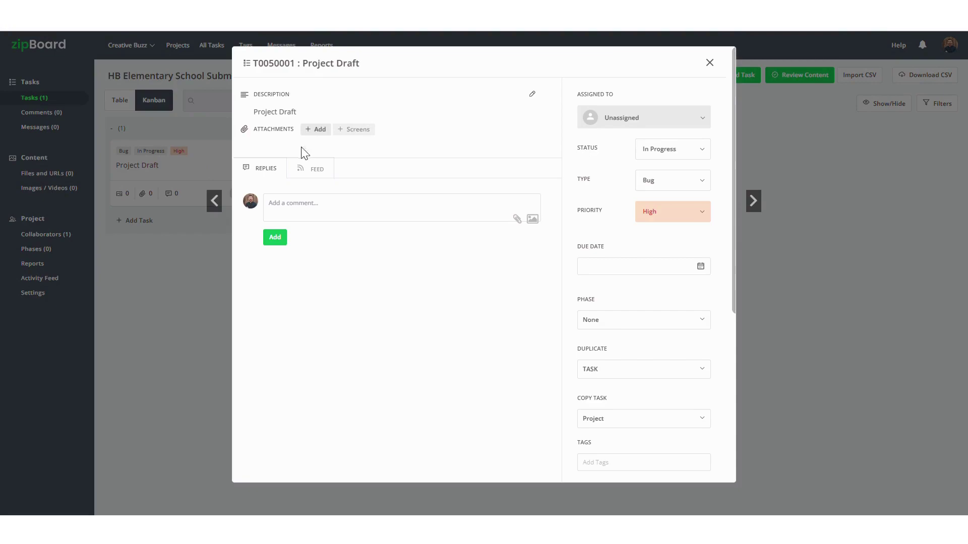
pyautogui.click(614, 124)
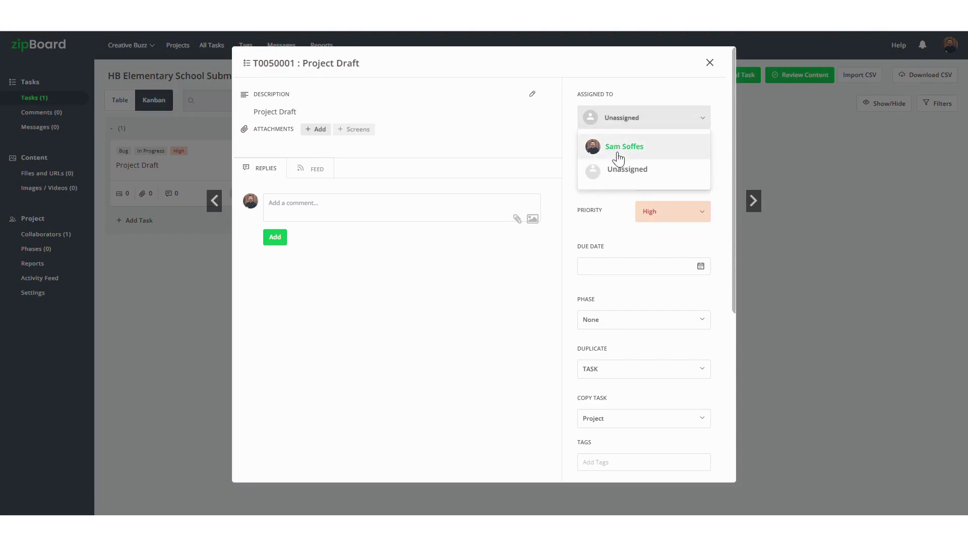
pyautogui.click(621, 123)
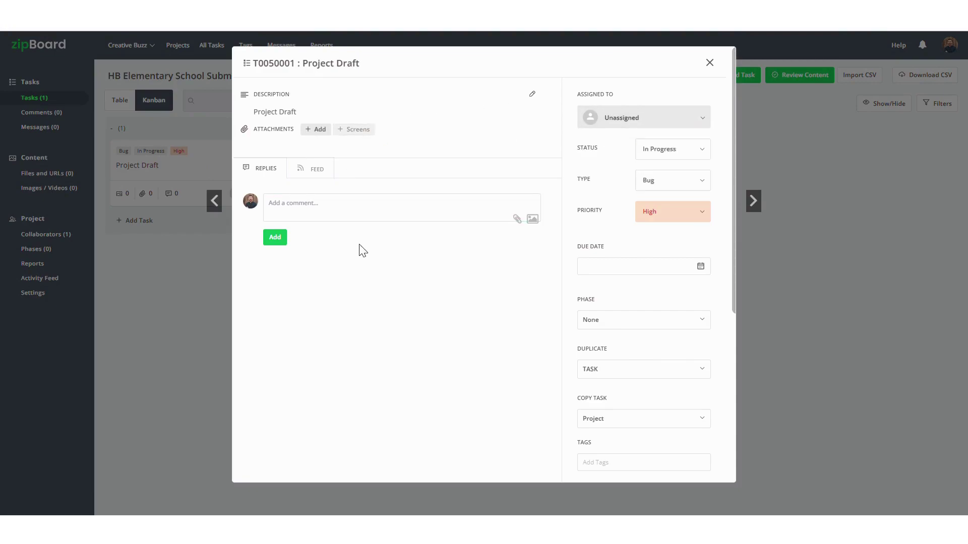
pyautogui.click(679, 156)
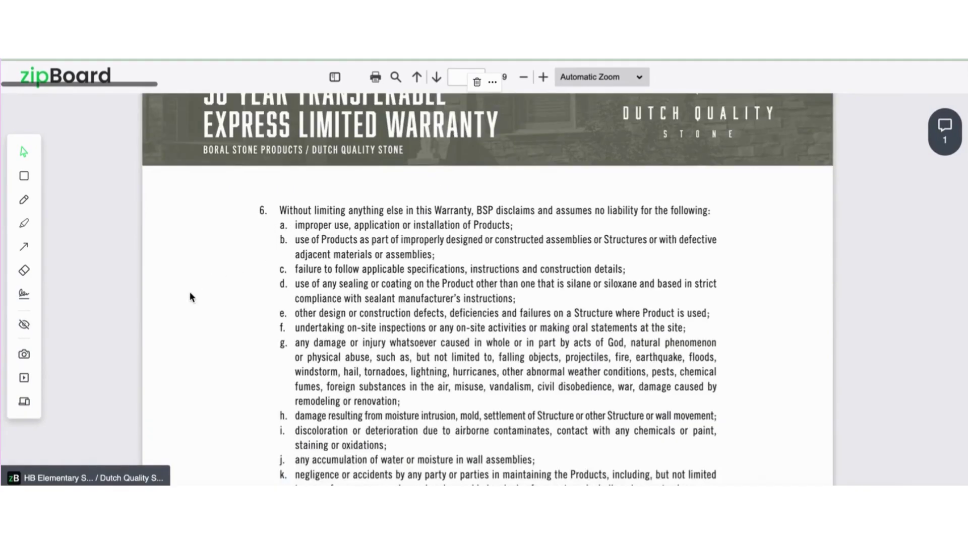
# Draw a rectangle around clauses 8–9 and post 'What would be the timeline on the warranty?'.
pyautogui.scroll(-15, 185, 300)
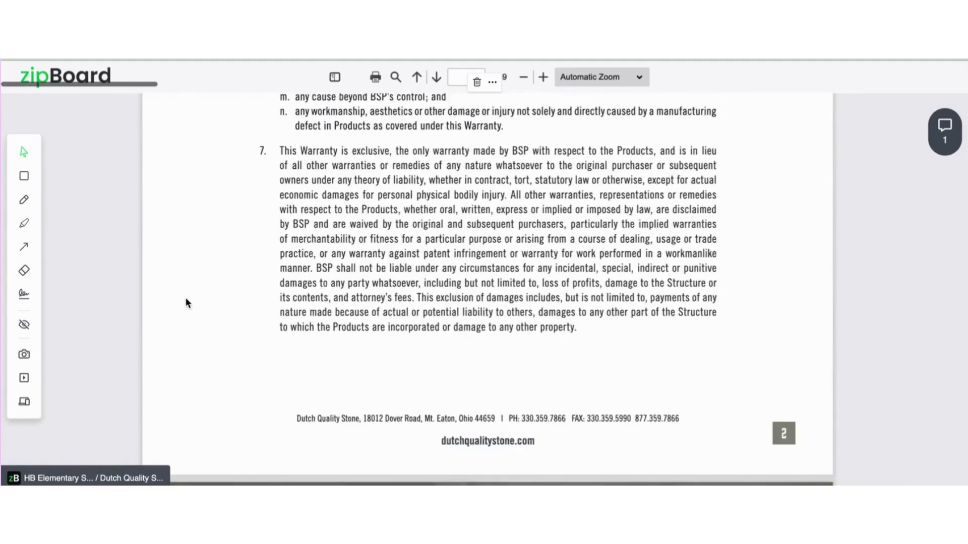
pyautogui.scroll(-3, 185, 303)
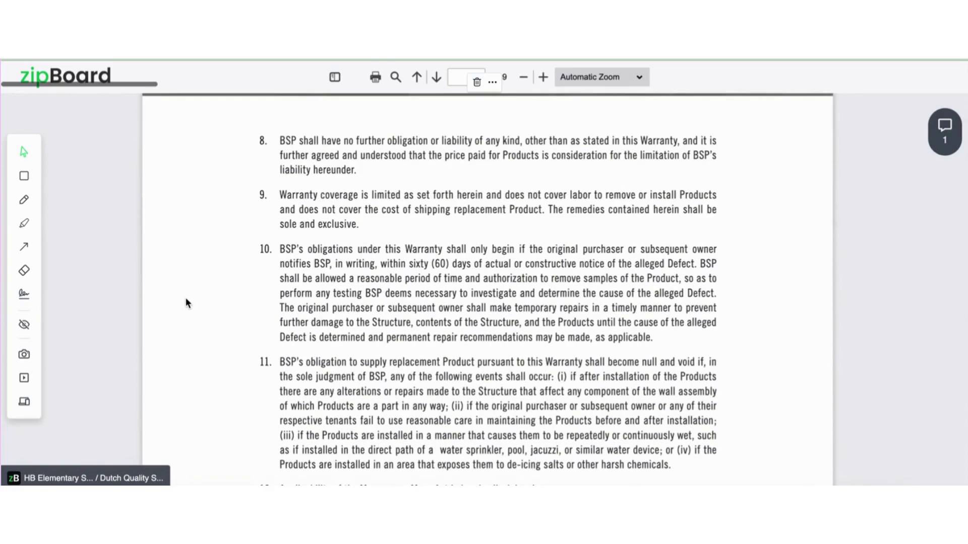
pyautogui.click(22, 181)
pyautogui.moveTo(276, 125)
pyautogui.mouseDown()
pyautogui.moveTo(441, 186)
pyautogui.moveTo(728, 204)
pyautogui.mouseUp()
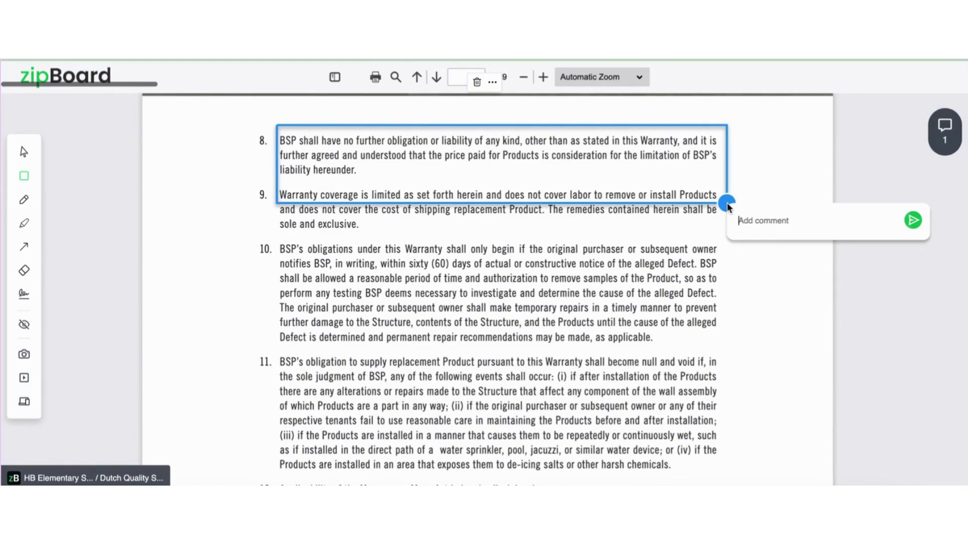
pyautogui.write('What would be the additional')
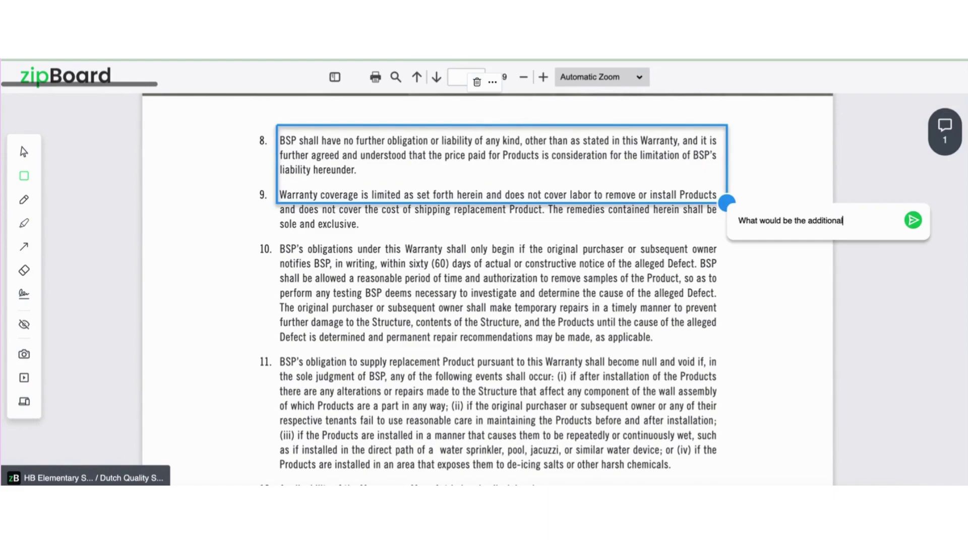
pyautogui.write(' w')
pyautogui.press('BackSpace')
pyautogui.press('BackSpace')
pyautogui.press('BackSpace')
pyautogui.press('BackSpace')
pyautogui.press('BackSpace')
pyautogui.press('BackSpace')
pyautogui.press('BackSpace')
pyautogui.press('BackSpace')
pyautogui.press('BackSpace')
pyautogui.press('BackSpace')
pyautogui.press('BackSpace')
pyautogui.press('BackSpace')
pyautogui.write('timeline on the warranty?')
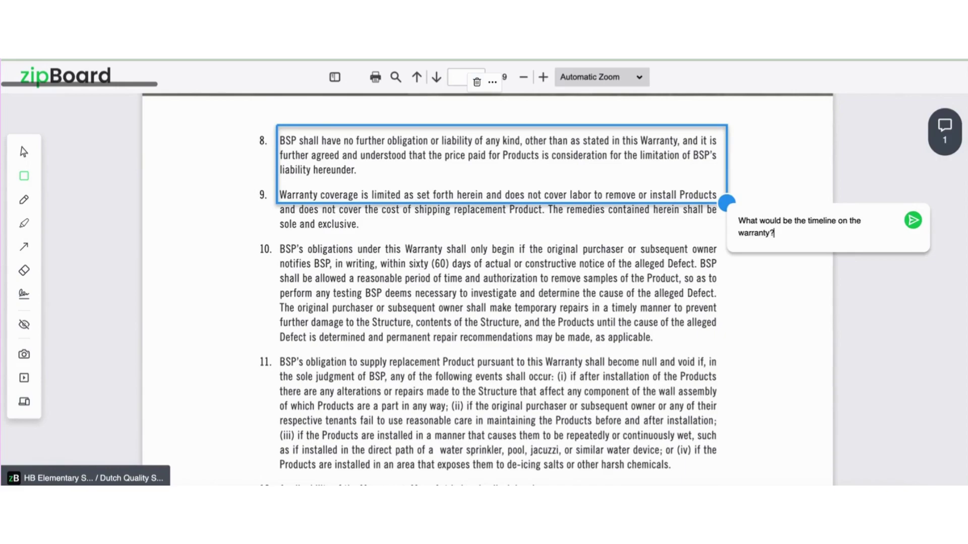
pyautogui.press('Return')
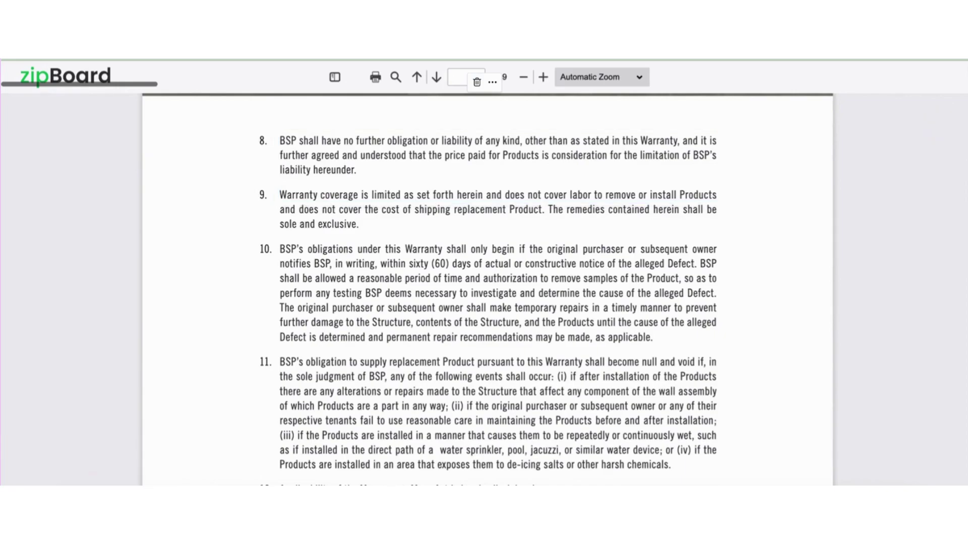
# Locate comment #1, 'Approved for exterior use only', through the review task list.
pyautogui.click(893, 197)
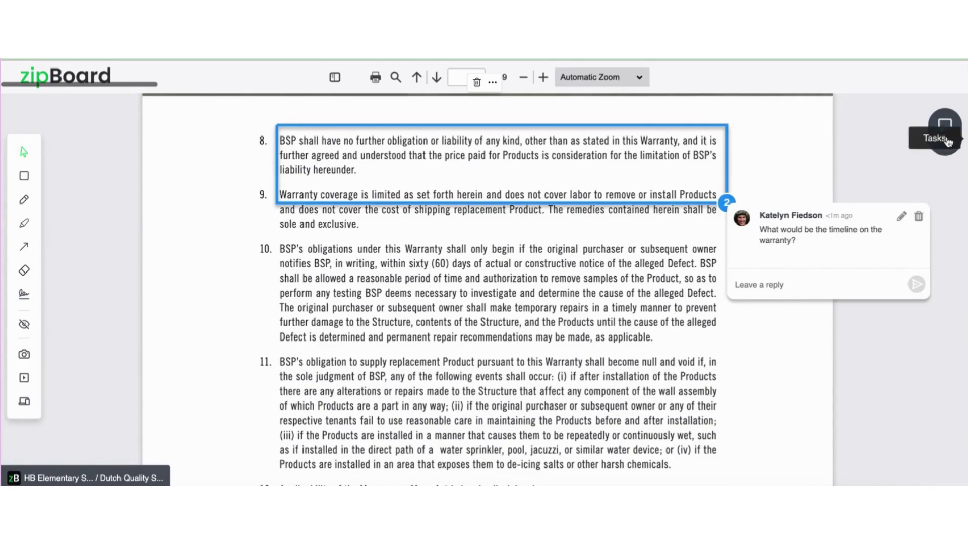
pyautogui.click(946, 136)
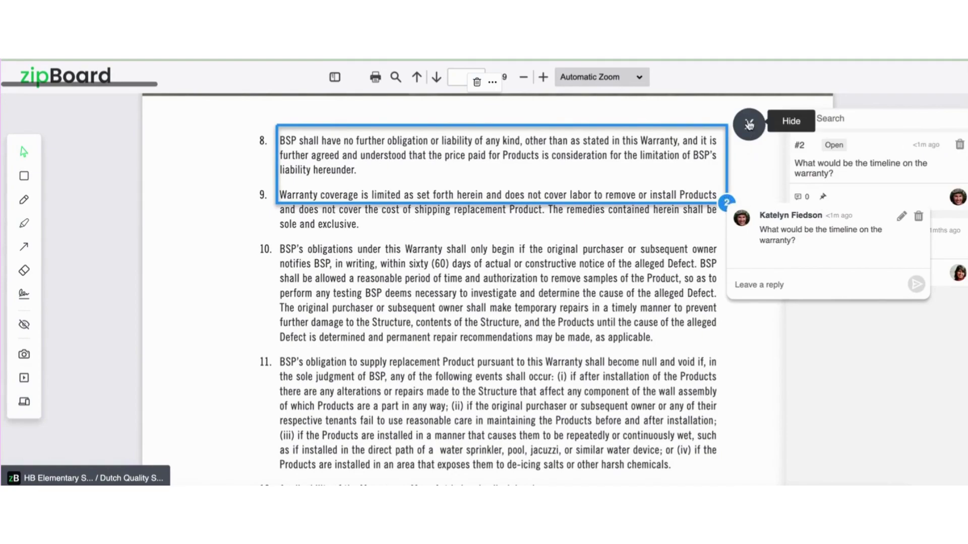
pyautogui.scroll(-4, 866, 223)
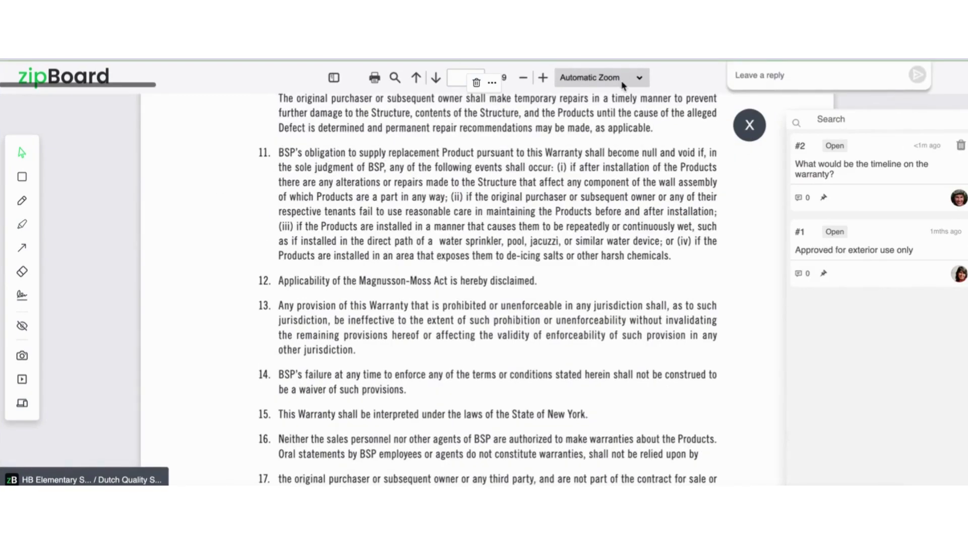
pyautogui.click(870, 259)
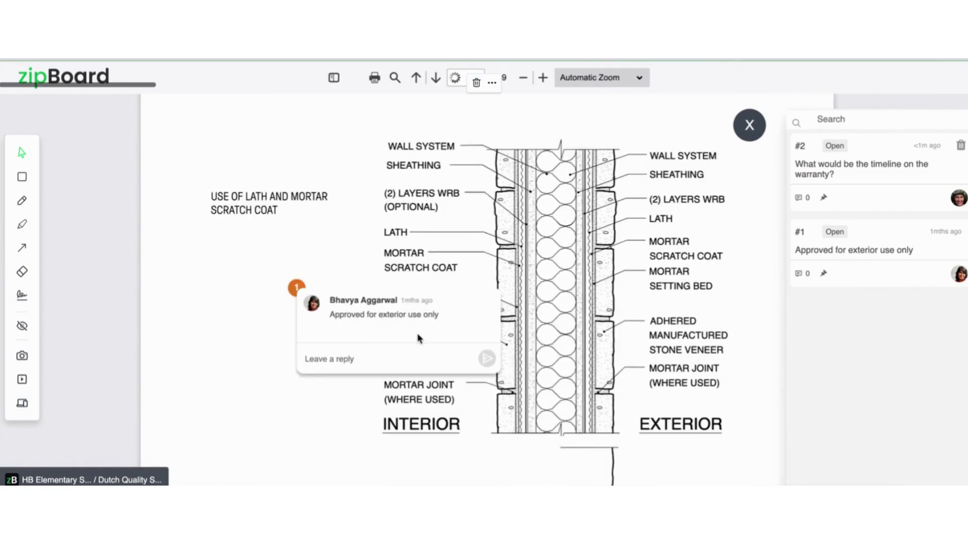
# Reply 'We will process it internally' to the exterior-use approval comment.
pyautogui.click(346, 359)
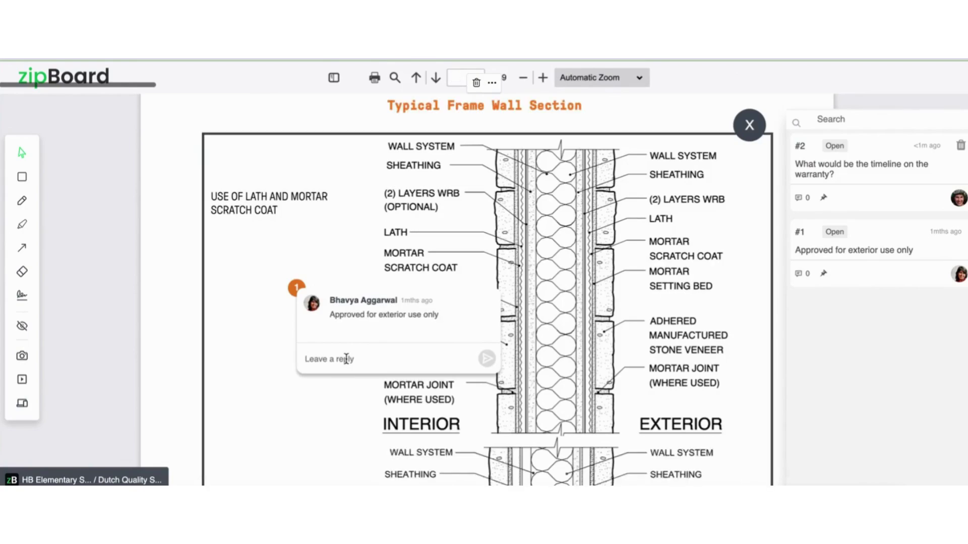
pyautogui.write('That')
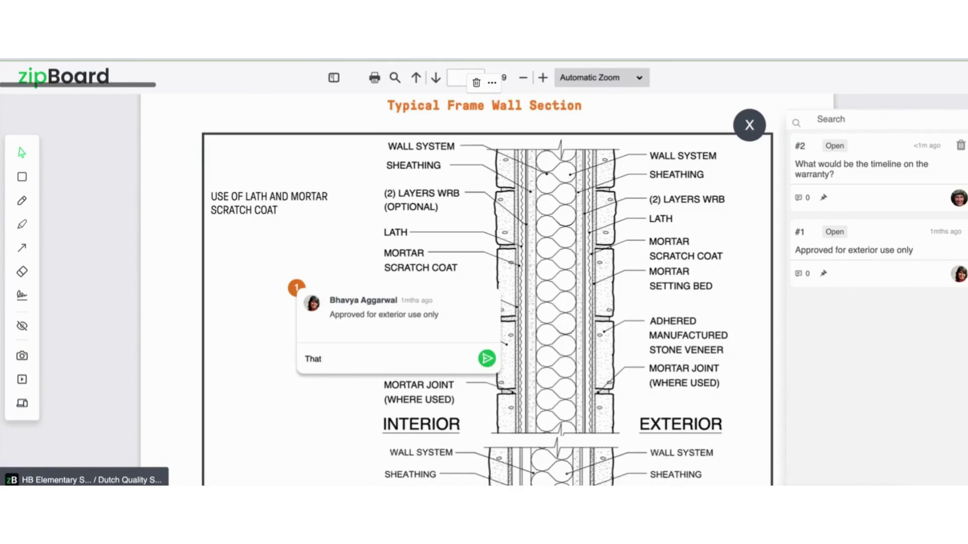
pyautogui.press('BackSpace')
pyautogui.press('BackSpace')
pyautogui.press('BackSpace')
pyautogui.press('BackSpace')
pyautogui.write('We will process it internally')
pyautogui.press('Return')
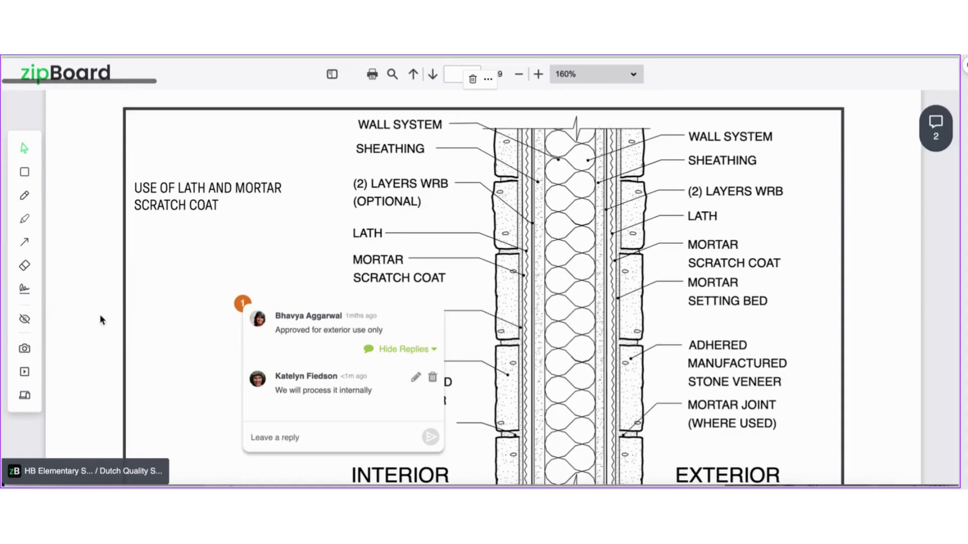
# Drag the comment thread next to marker 1, then hide every popup on the wall-section drawing.
pyautogui.click(24, 322)
pyautogui.click(25, 321)
pyautogui.click(177, 297)
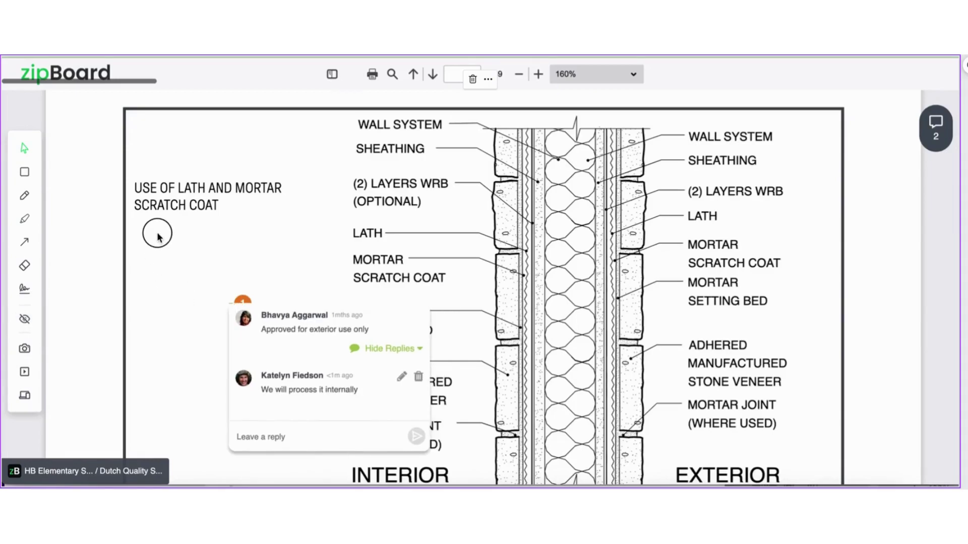
pyautogui.moveTo(248, 343)
pyautogui.mouseDown()
pyautogui.moveTo(183, 371)
pyautogui.moveTo(186, 379)
pyautogui.mouseUp()
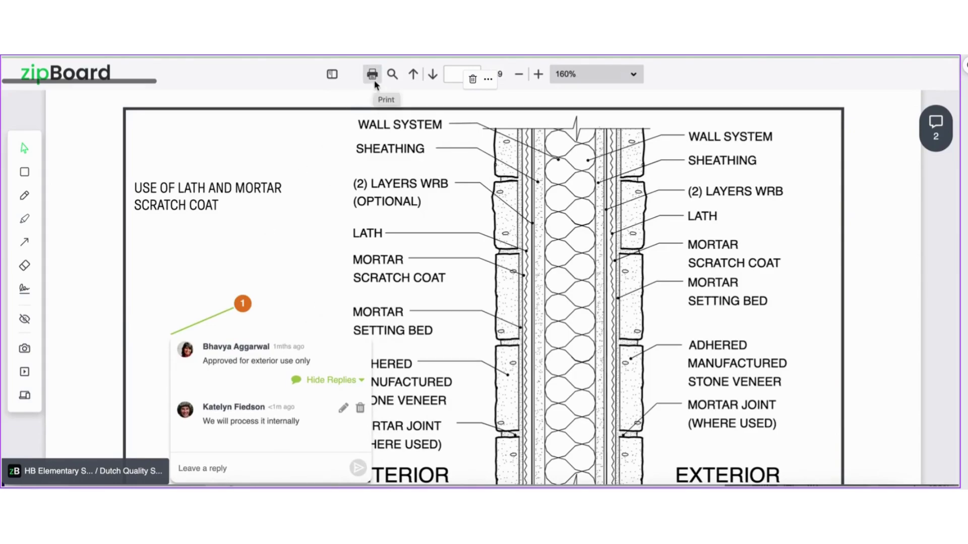
pyautogui.click(25, 321)
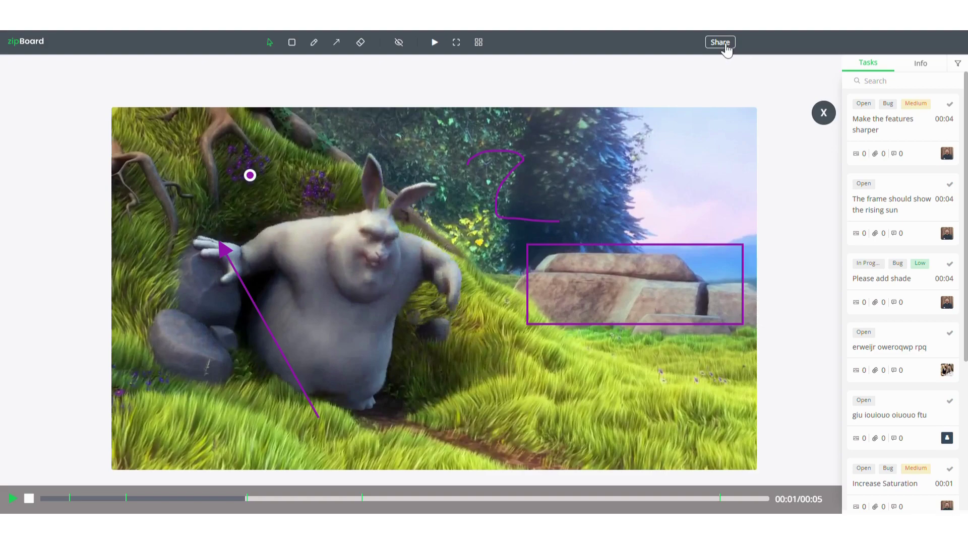
# Turn off View All Boards/Reviews, turn on Add New Boards/Reviews, and select the new share link.
pyautogui.click(725, 45)
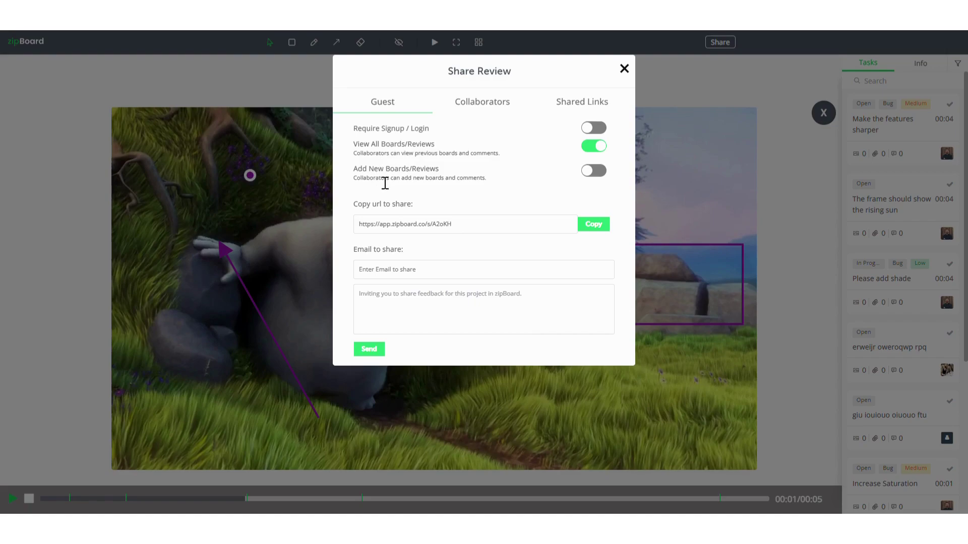
pyautogui.click(596, 146)
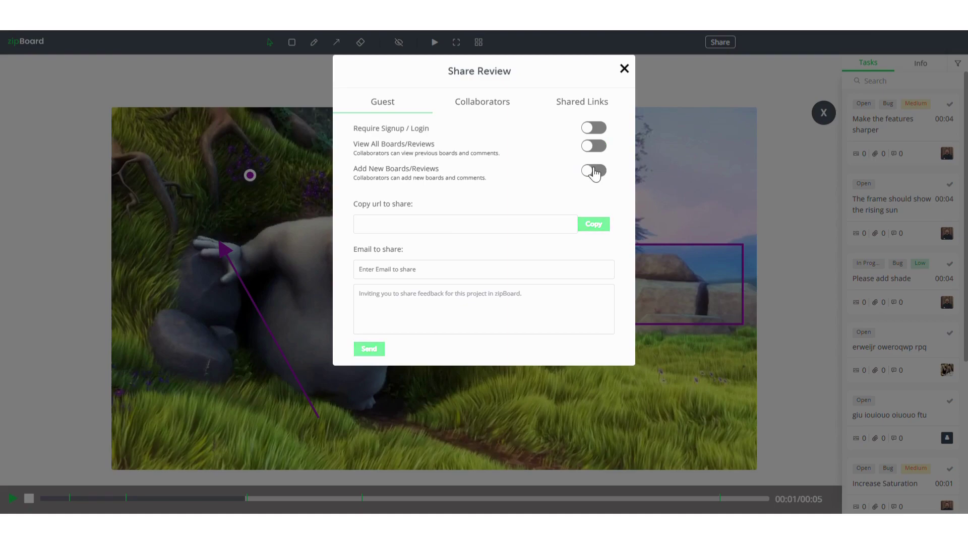
pyautogui.click(594, 172)
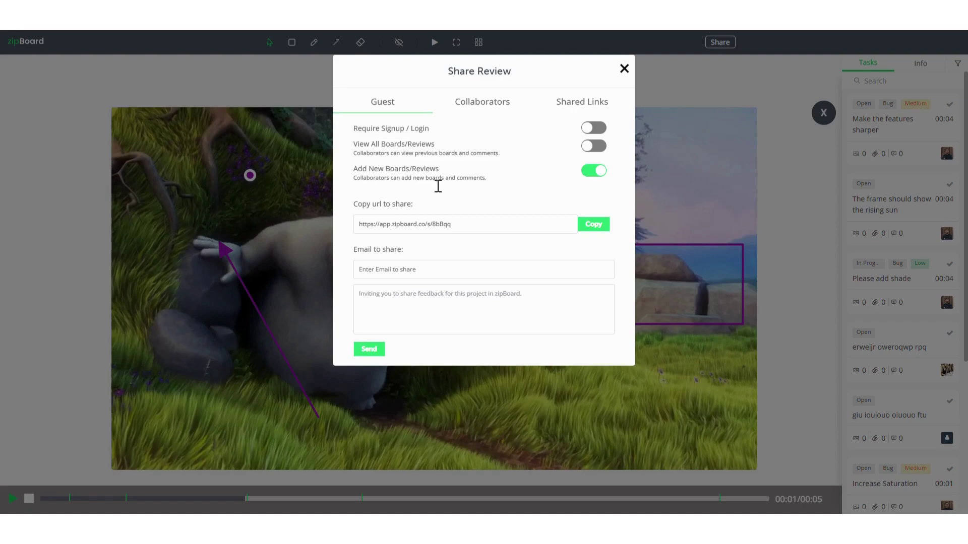
pyautogui.click(460, 228)
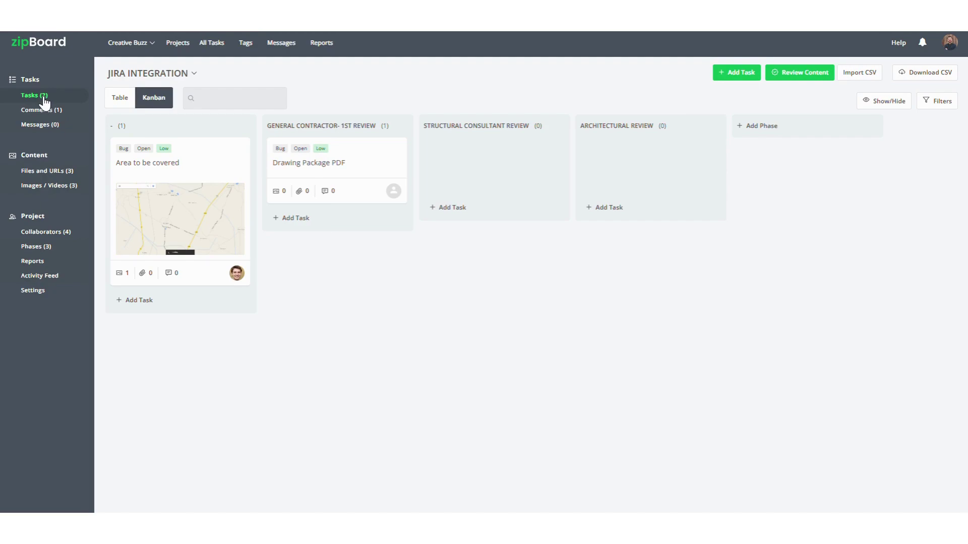
# Drag the Drawing Package PDF card into the Structural Consultant Review column.
pyautogui.click(119, 99)
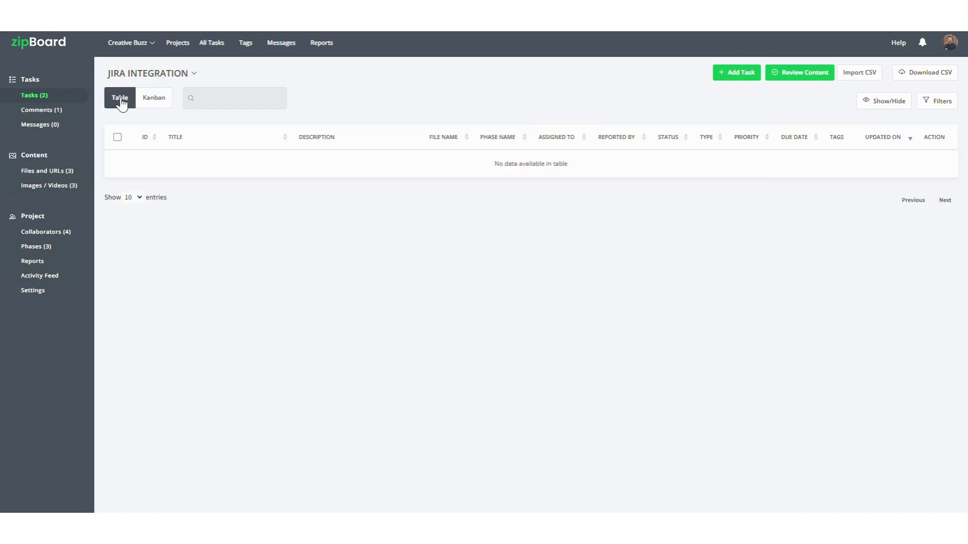
pyautogui.click(167, 104)
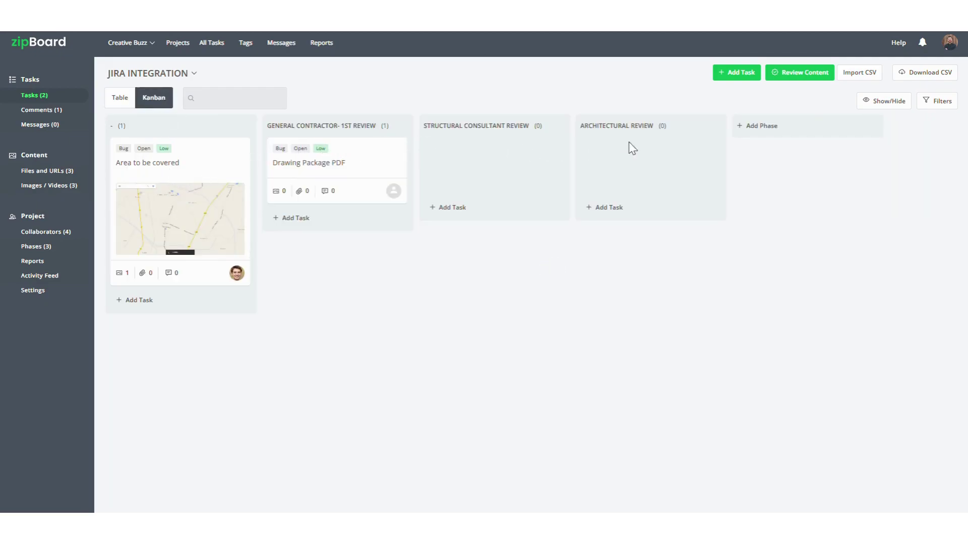
pyautogui.moveTo(370, 161); pyautogui.dragTo(513, 157)
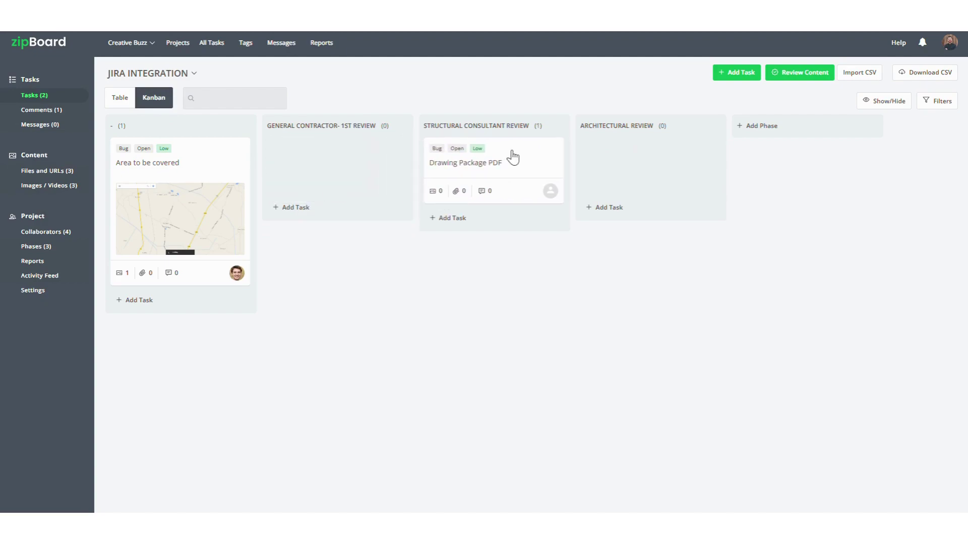
# Inspect the Drawing Package PDF task's assignee and status options, then close it unchanged.
pyautogui.click(513, 157)
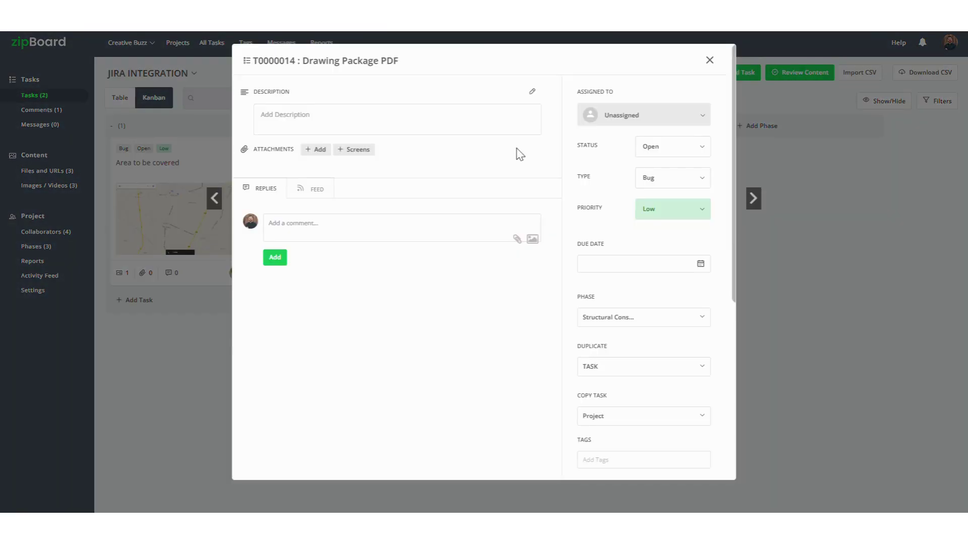
pyautogui.click(619, 121)
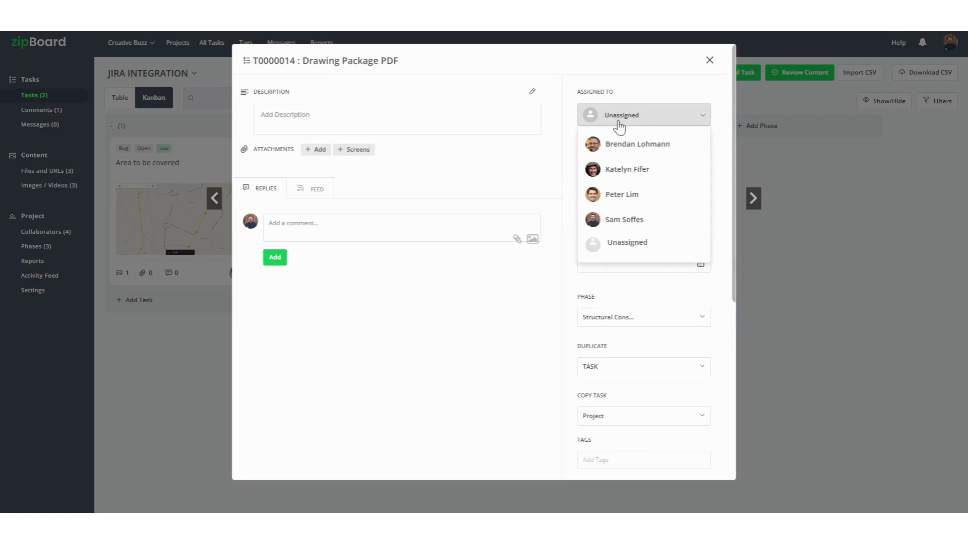
pyautogui.click(619, 123)
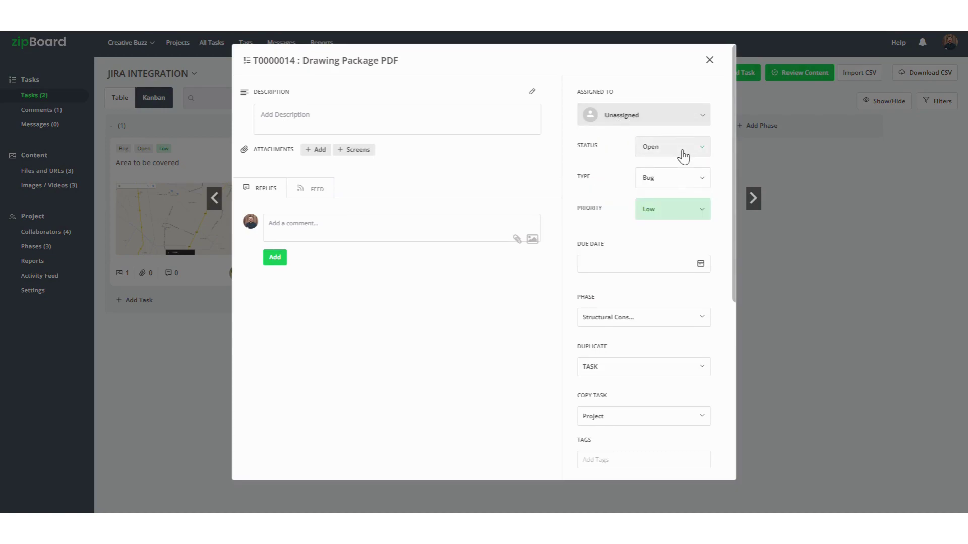
pyautogui.click(681, 151)
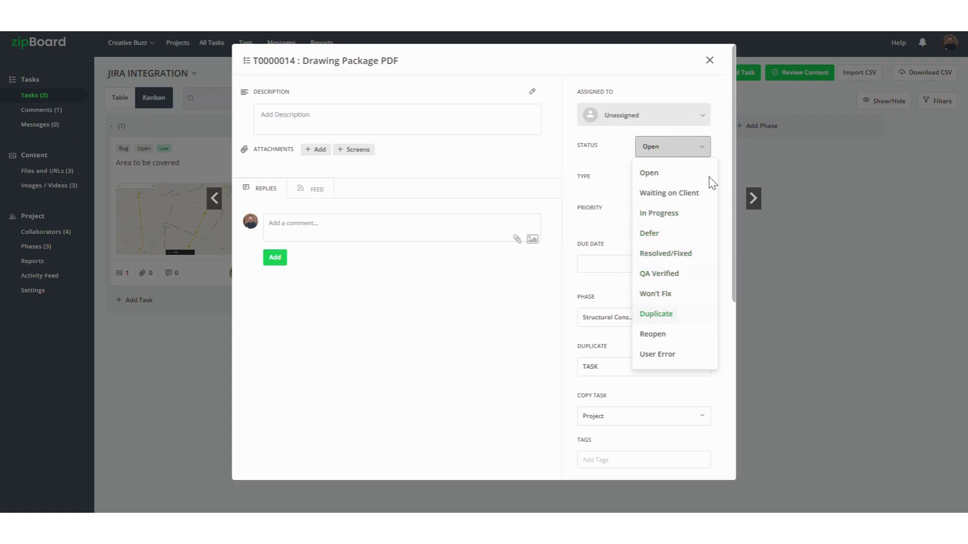
pyautogui.click(710, 61)
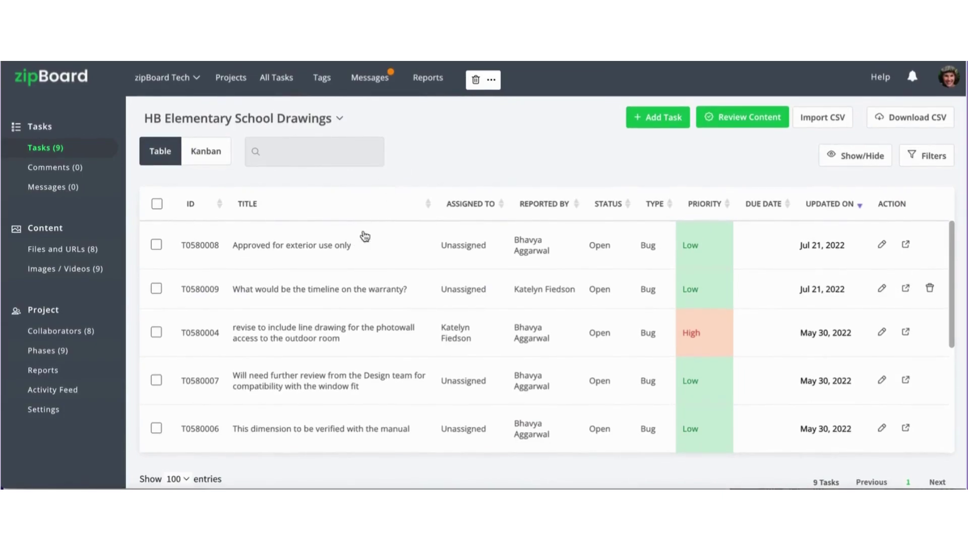
# Assign task T0580005 to a collaborator from its assignee list.
pyautogui.scroll(-3, 351, 295)
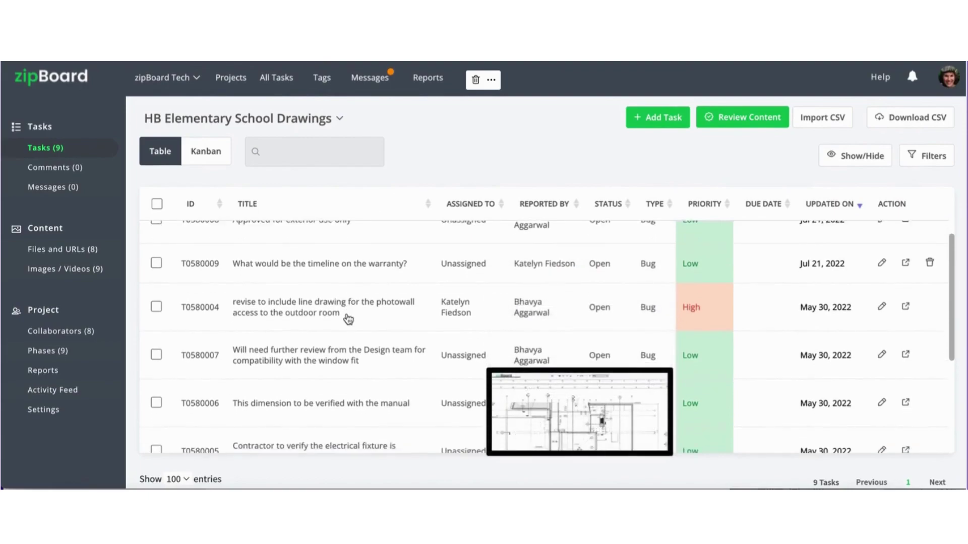
pyautogui.scroll(-3, 348, 317)
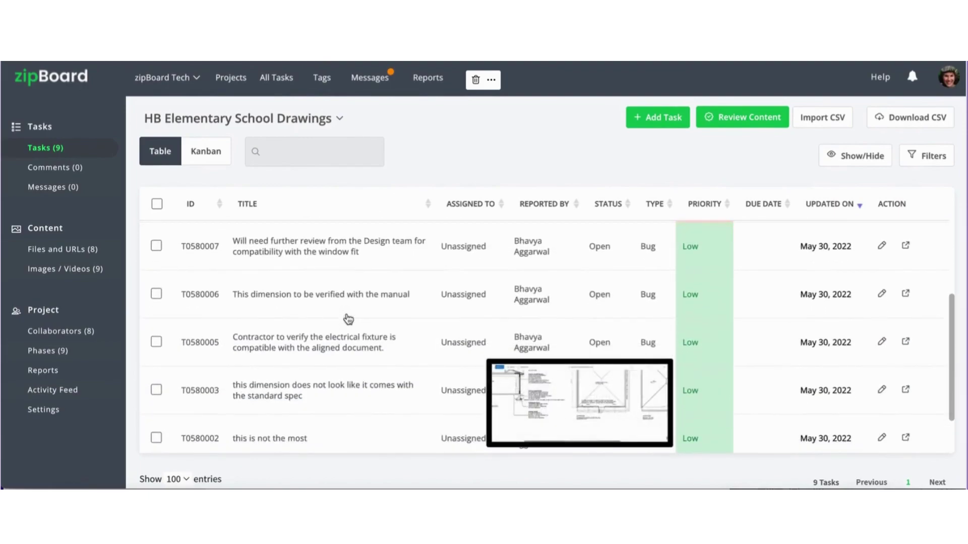
pyautogui.click(342, 343)
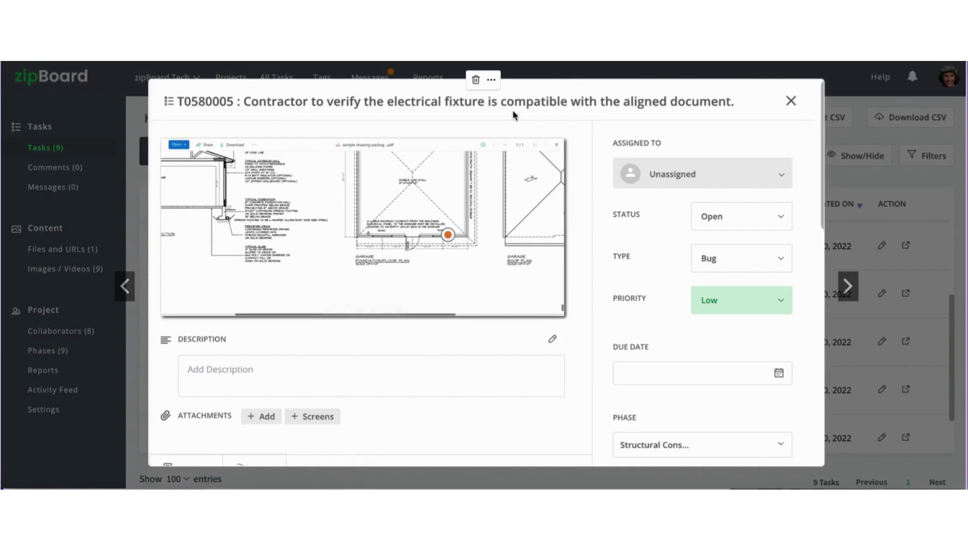
pyautogui.click(659, 180)
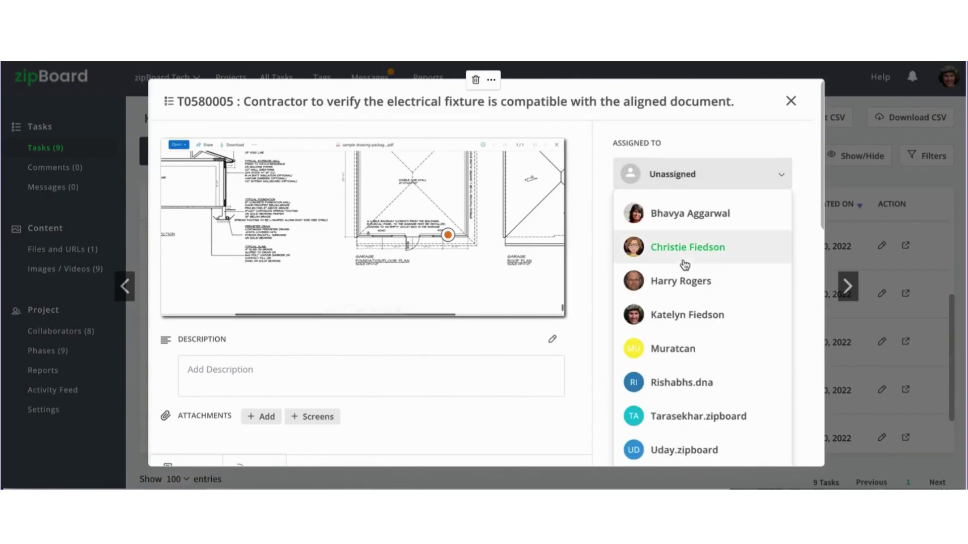
pyautogui.click(669, 315)
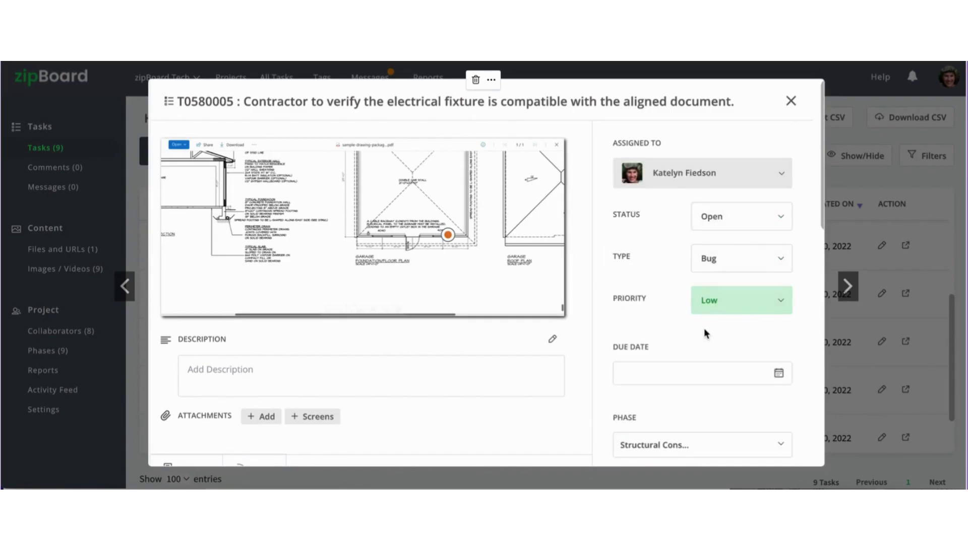
# Review the rest of the task details and close them to return to the table.
pyautogui.scroll(-2, 704, 335)
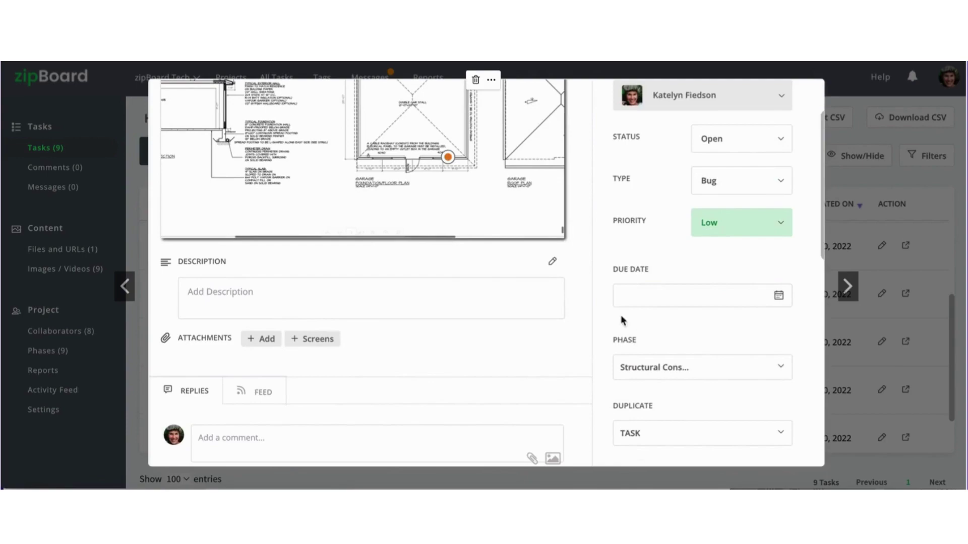
pyautogui.scroll(-1, 433, 400)
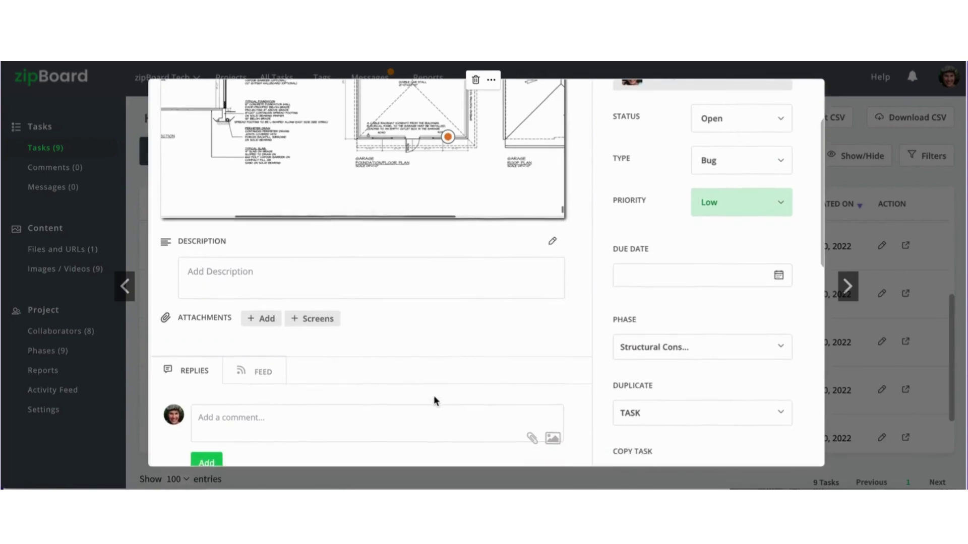
pyautogui.scroll(-1, 435, 400)
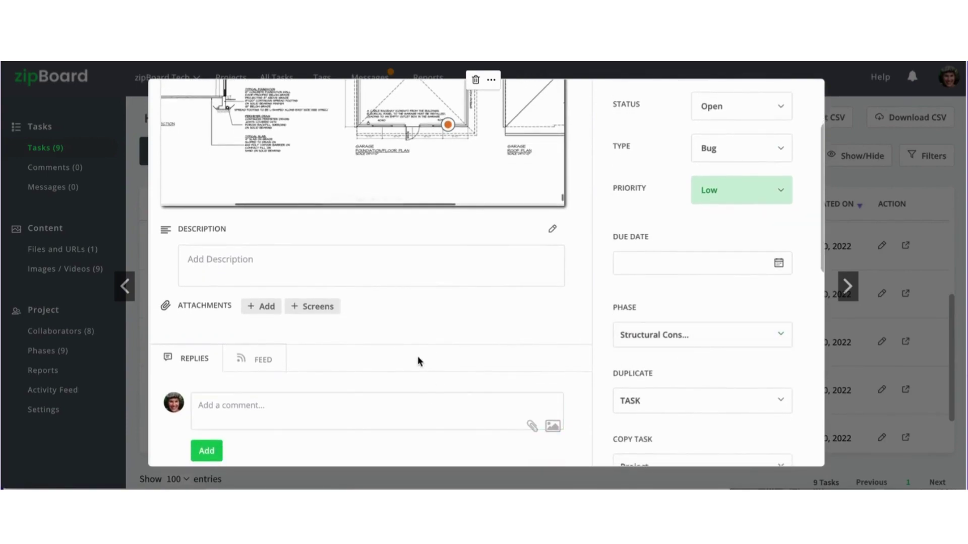
pyautogui.scroll(2, 425, 264)
pyautogui.scroll(1, 426, 268)
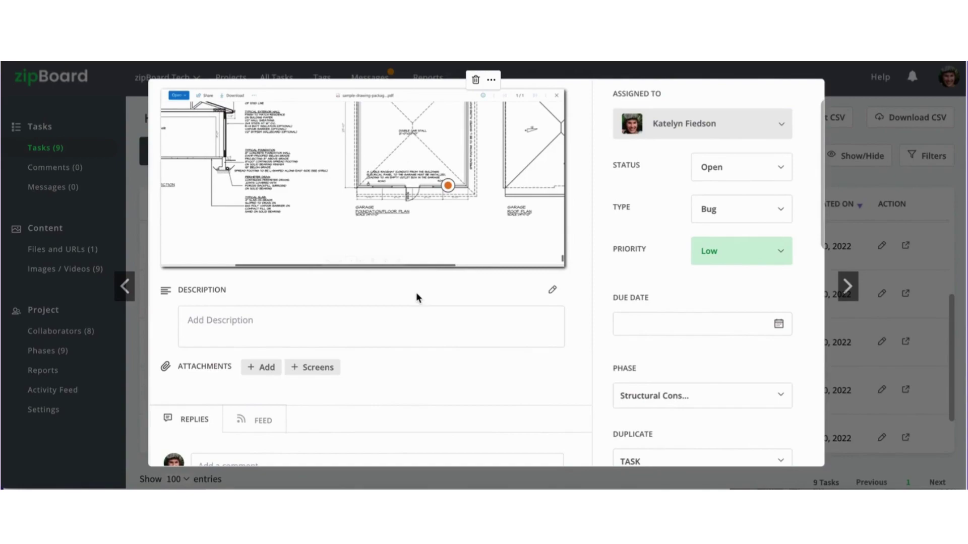
pyautogui.scroll(2, 417, 296)
pyautogui.click(790, 101)
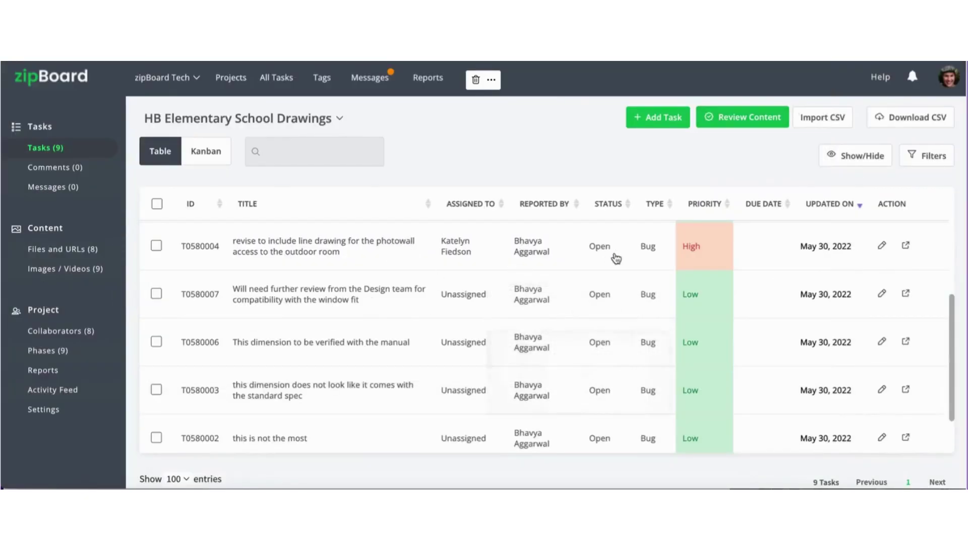
# Filter tasks to the Architectural-Structural drawings PDF and the Structural Consultant Review phase.
pyautogui.click(929, 158)
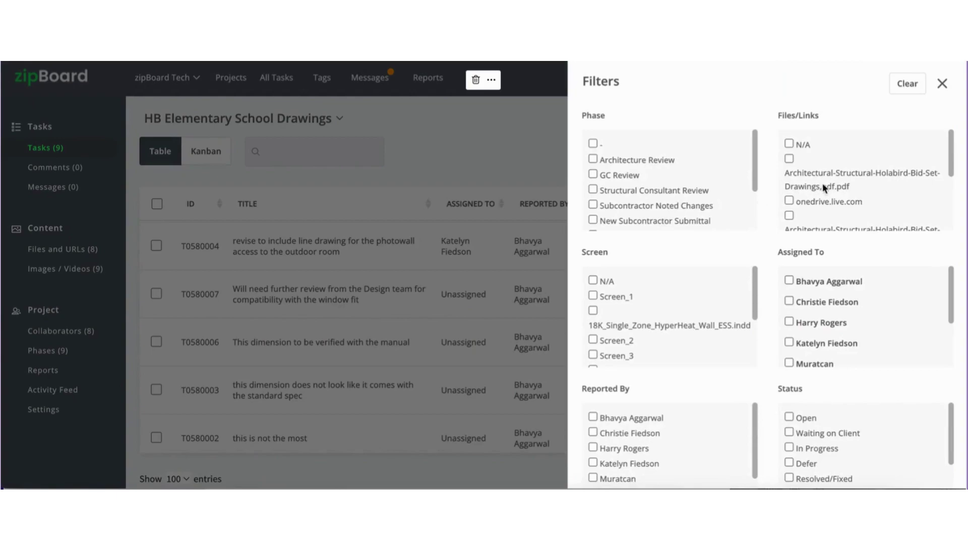
pyautogui.click(788, 159)
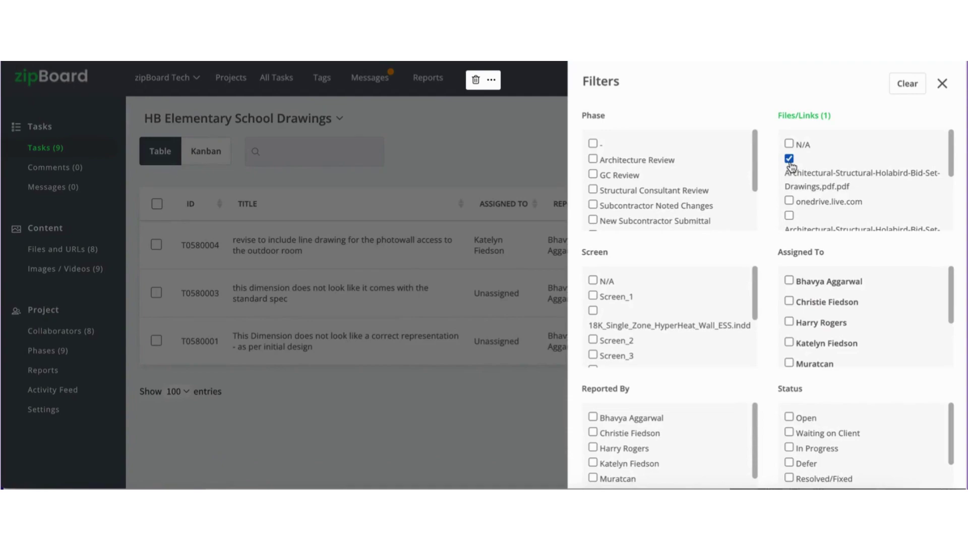
pyautogui.click(593, 190)
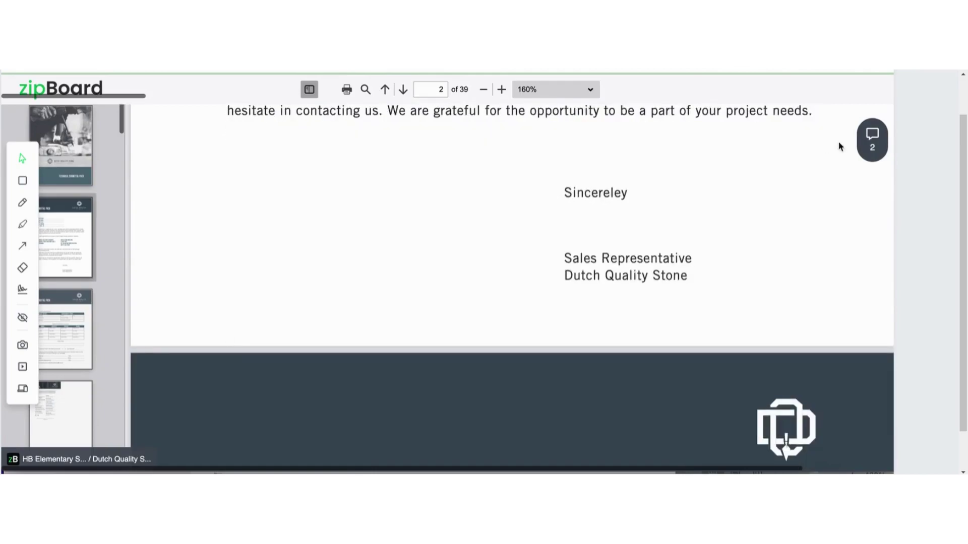
# Jump to comments #2 and #1 from the comment list, then return to page 2.
pyautogui.click(871, 148)
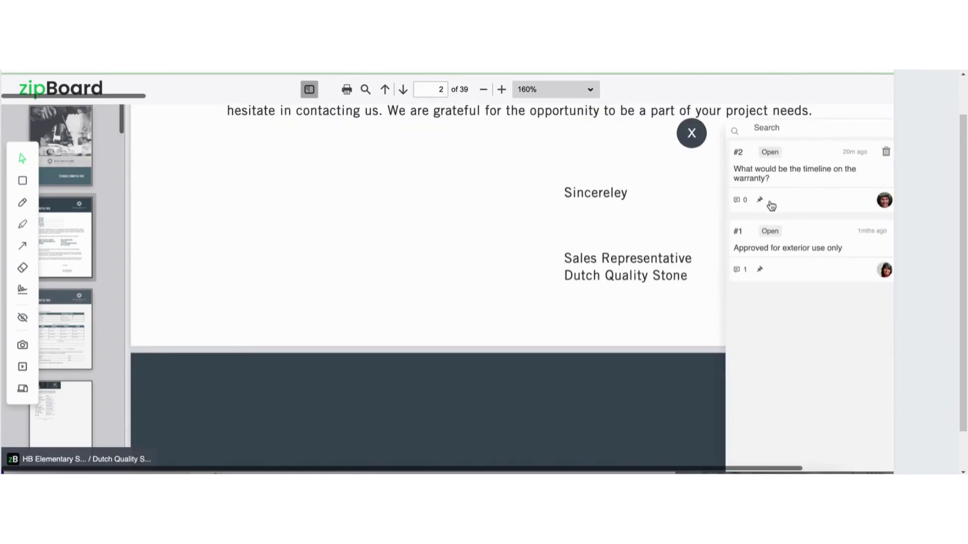
pyautogui.click(775, 183)
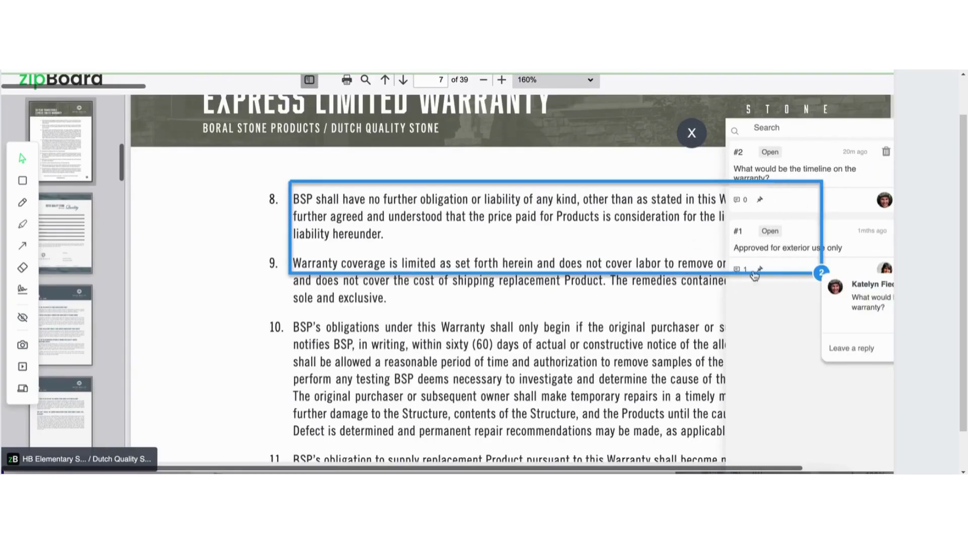
pyautogui.click(834, 237)
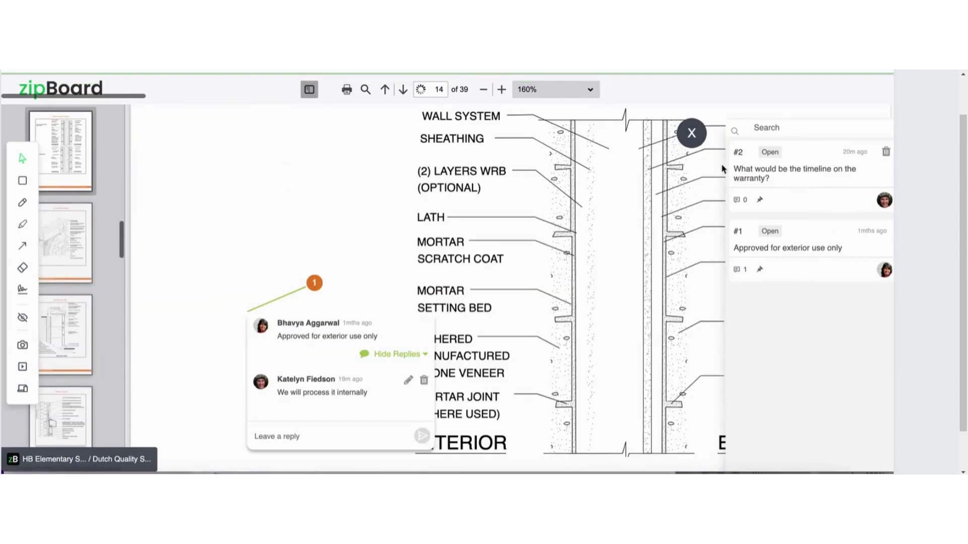
pyautogui.click(692, 135)
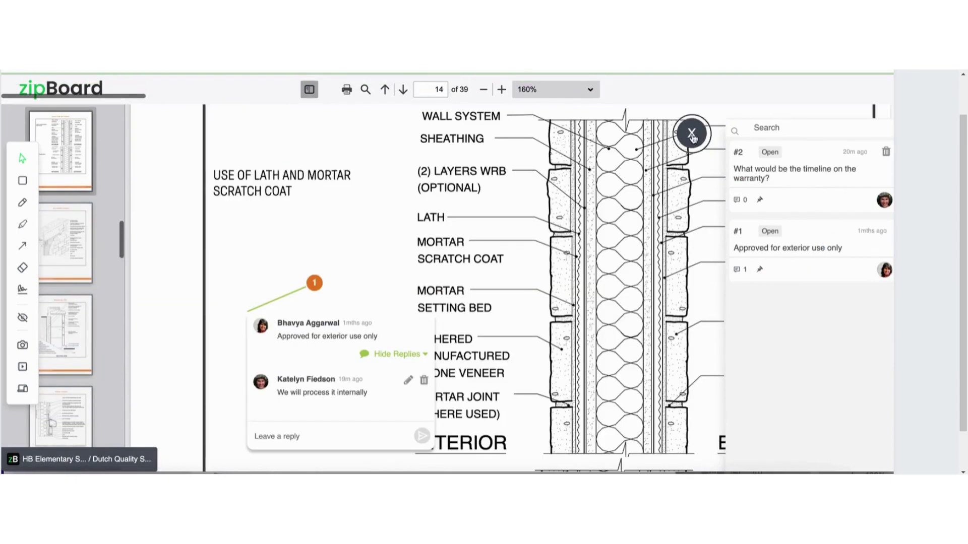
pyautogui.scroll(10, 71, 161)
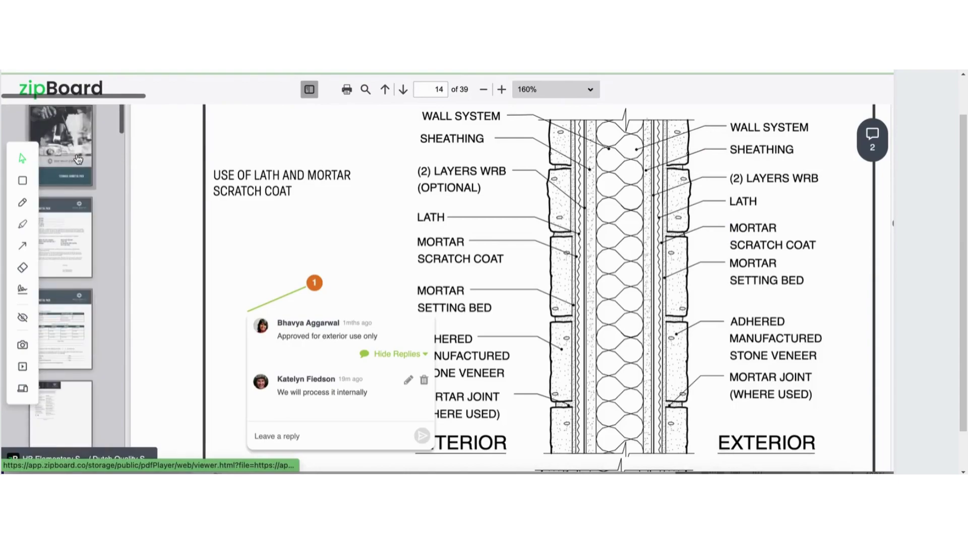
pyautogui.click(64, 267)
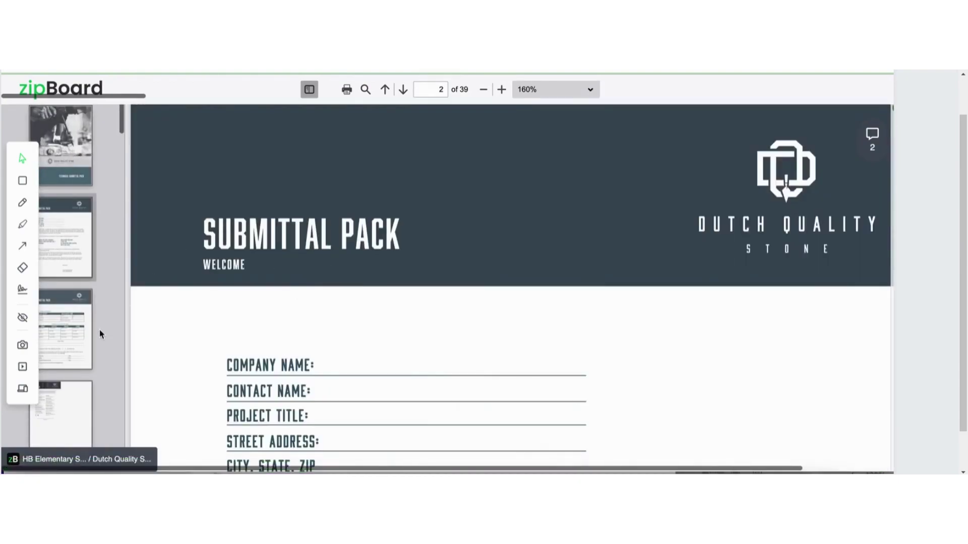
# Add the Shop Drawing / Submittal Review stamp, shrink it, and position it below the header at lower right.
pyautogui.click(23, 292)
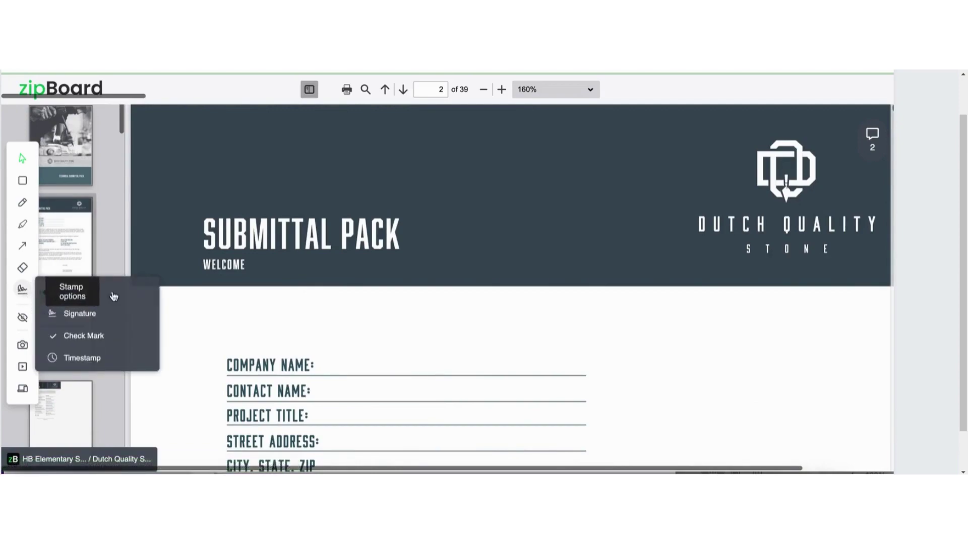
pyautogui.moveTo(90, 295)
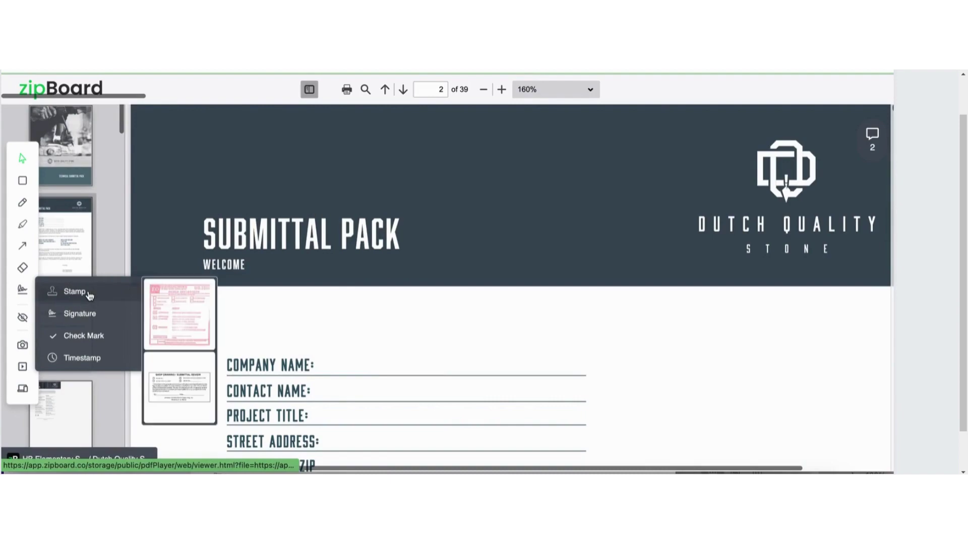
pyautogui.click(187, 393)
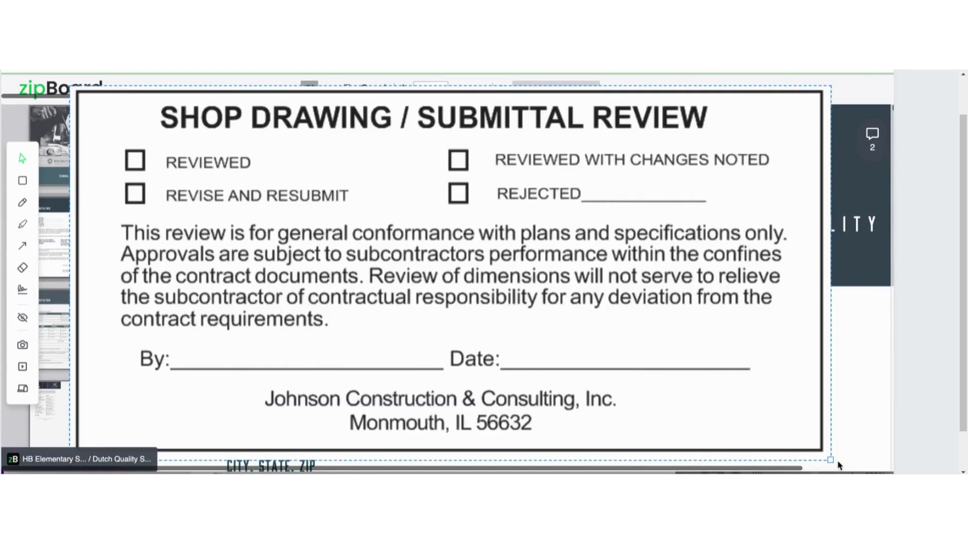
pyautogui.moveTo(831, 460); pyautogui.dragTo(639, 365)
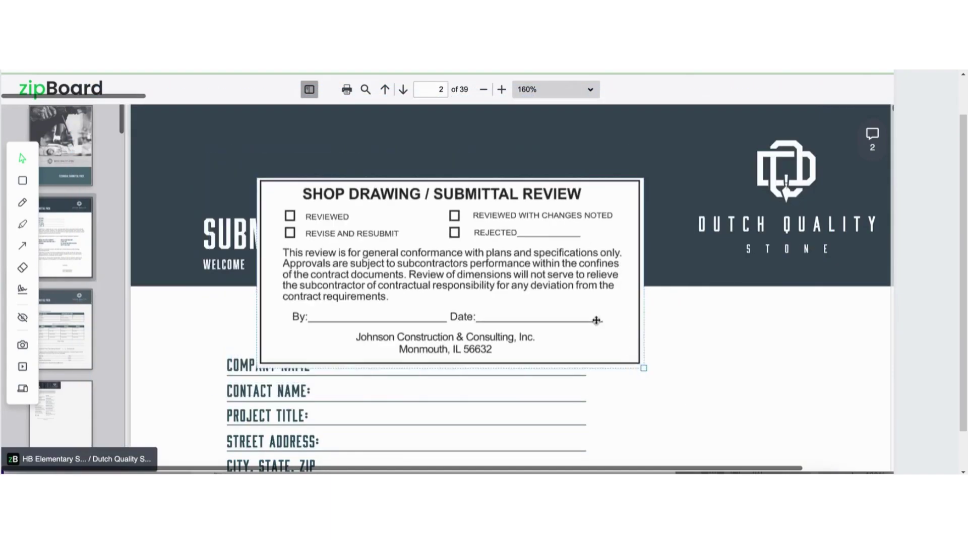
pyautogui.moveTo(718, 376); pyautogui.dragTo(743, 395)
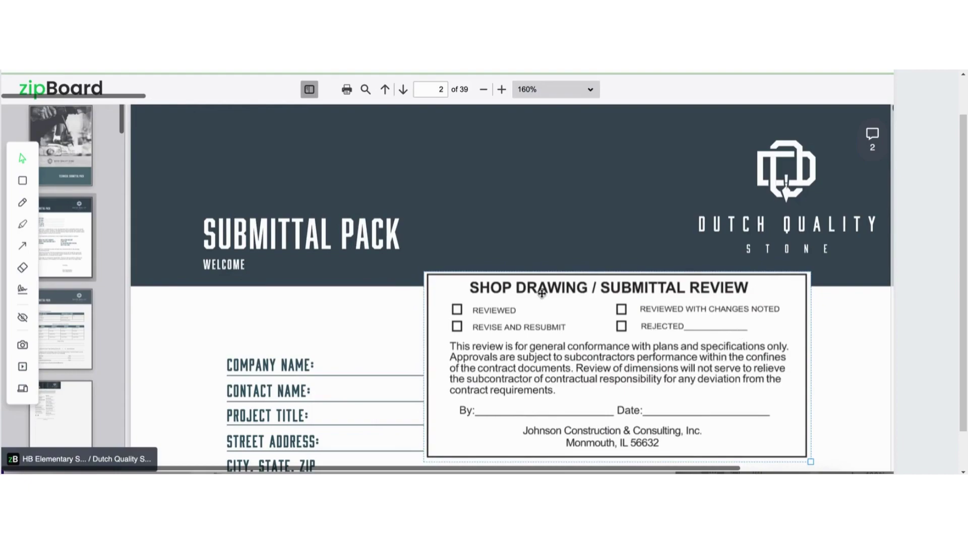
# Add a check mark and place it in the stamp's REVIEWED box.
pyautogui.click(23, 289)
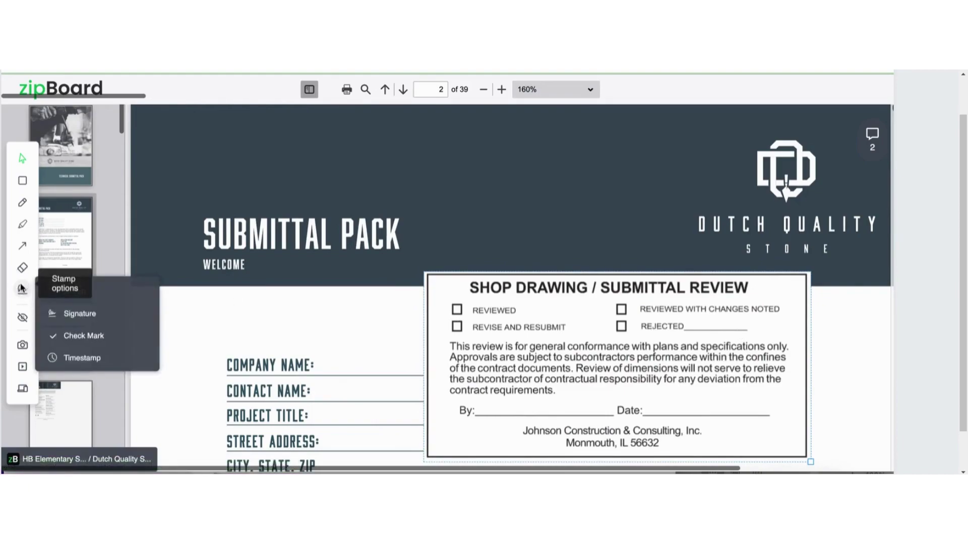
pyautogui.click(86, 337)
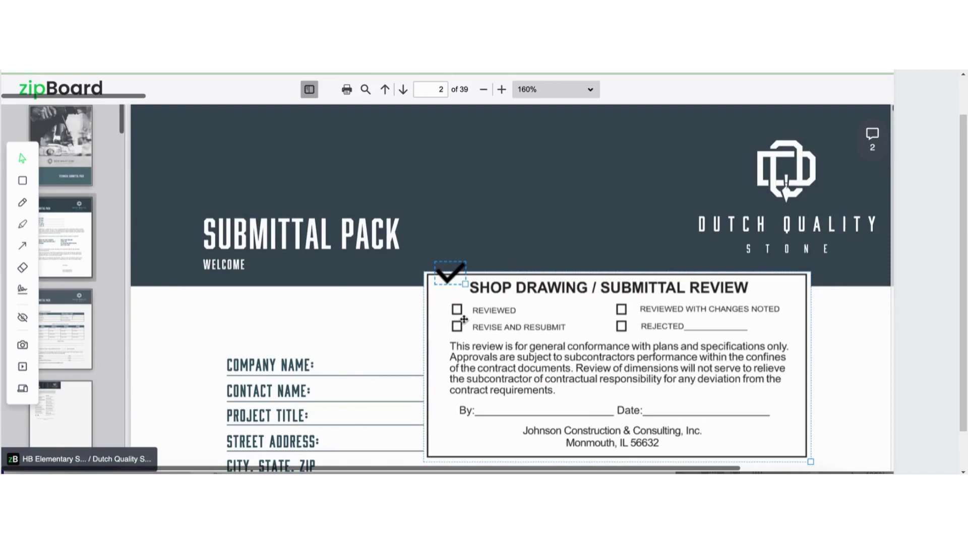
pyautogui.moveTo(458, 276); pyautogui.dragTo(466, 315)
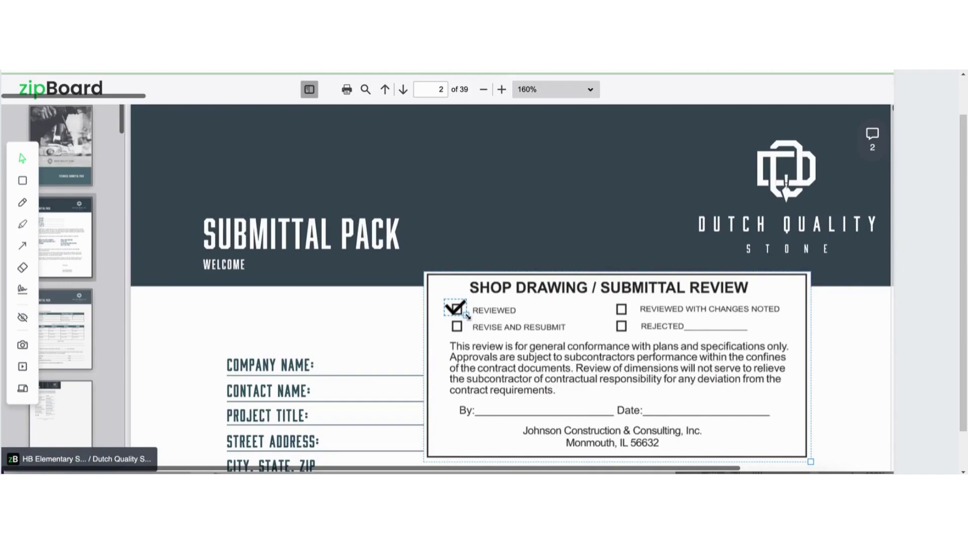
# Add a 21/07/2022 timestamp and place it on the stamp's Date line.
pyautogui.click(22, 292)
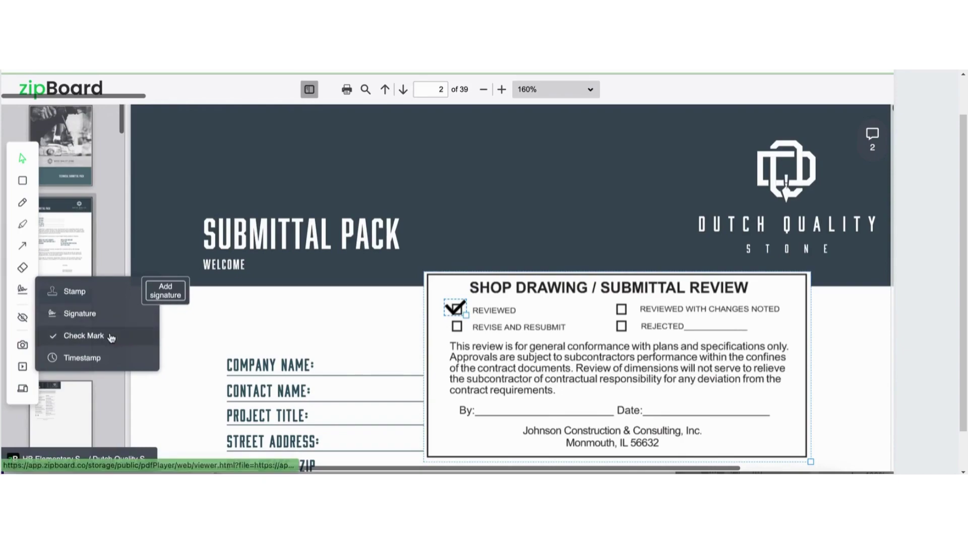
pyautogui.click(96, 359)
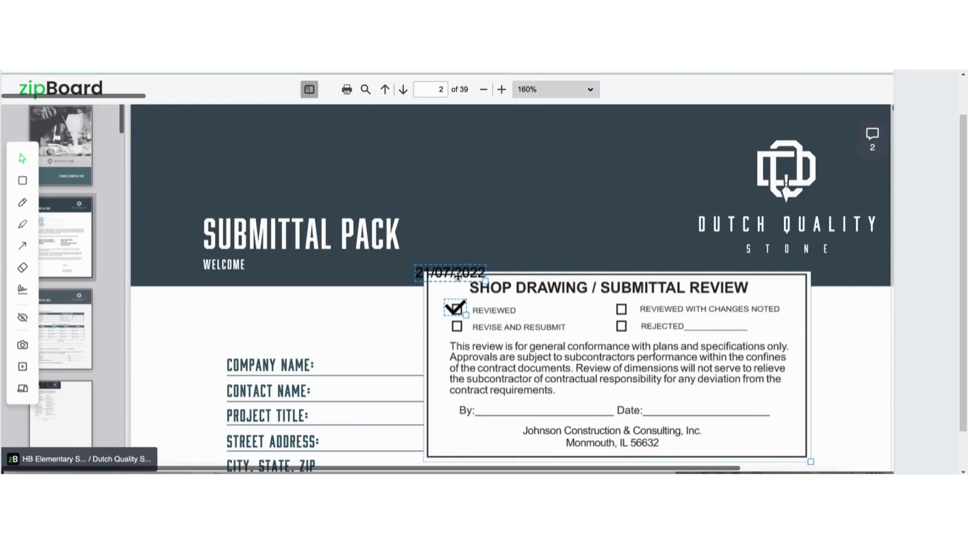
pyautogui.moveTo(469, 292)
pyautogui.mouseDown()
pyautogui.moveTo(677, 375)
pyautogui.moveTo(691, 389)
pyautogui.moveTo(683, 415)
pyautogui.mouseUp()
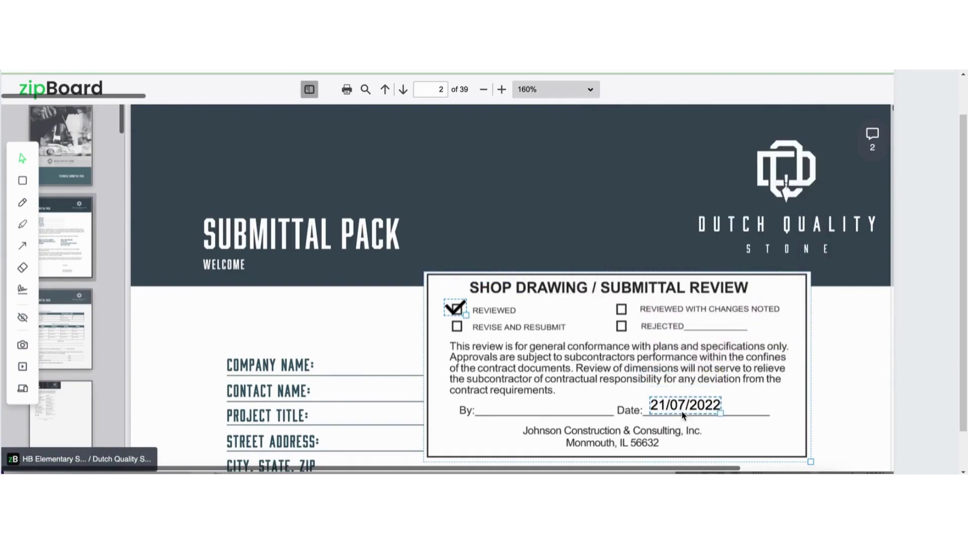
# Print the Submittal Pack PDF with its completed review stamp.
pyautogui.click(349, 93)
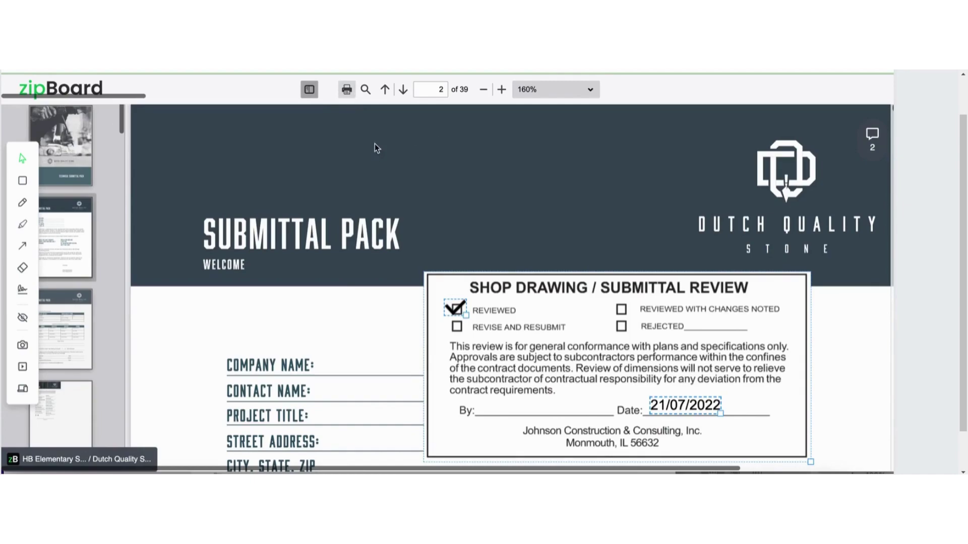